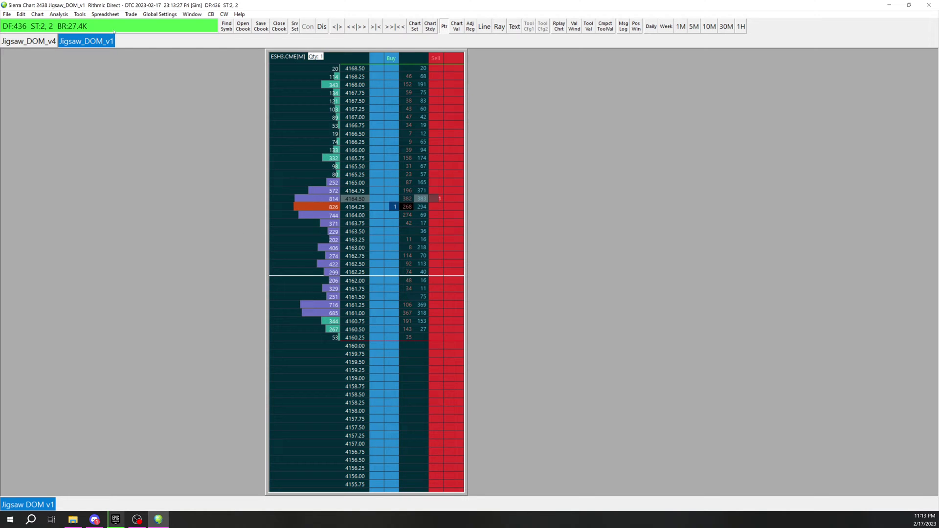
From the File menu, open a Time and Sales window for ESH3.CME next to the DOM.
click(9, 14)
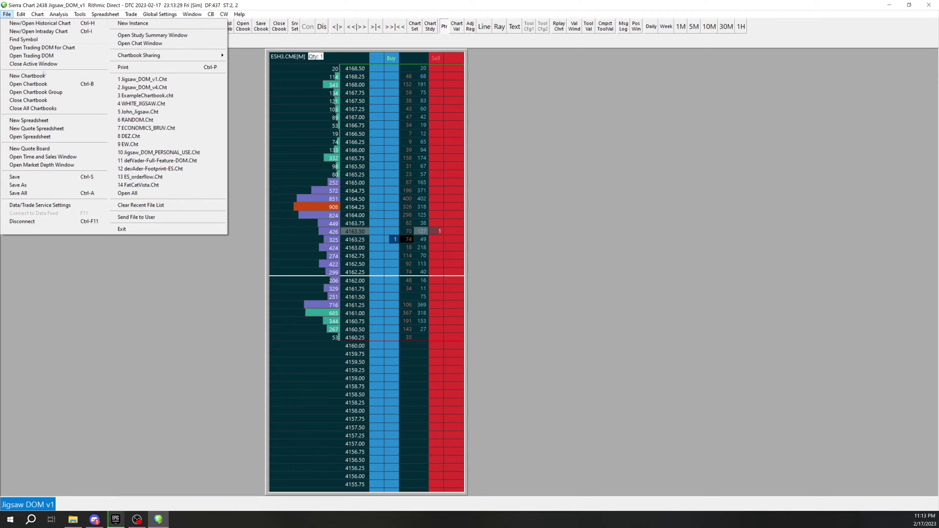
click(56, 157)
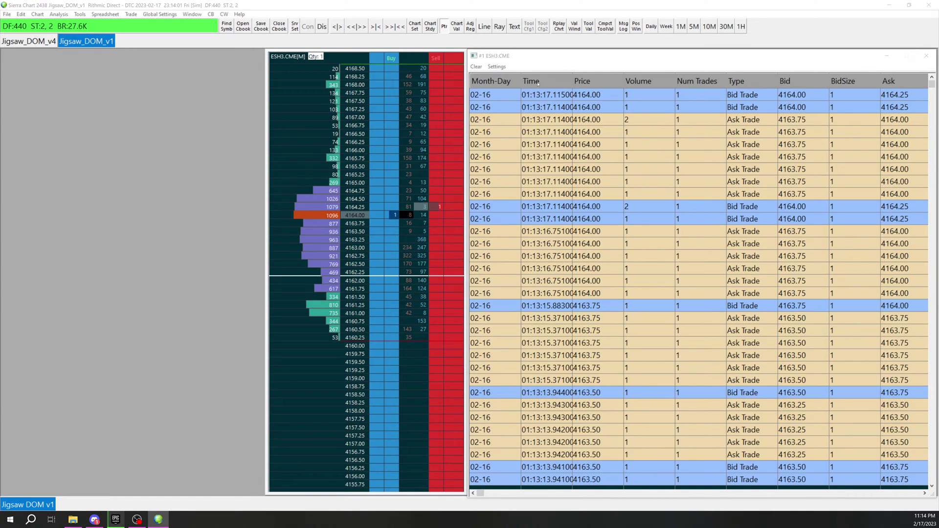
Hide Date, AskSize and the other extra columns so only Time, Price and Volume remain.
click(497, 67)
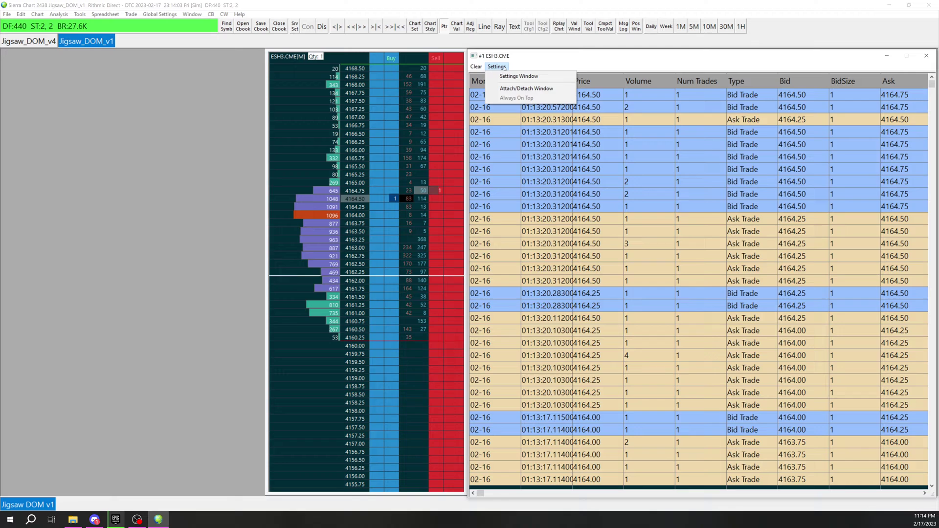
click(501, 84)
click(497, 66)
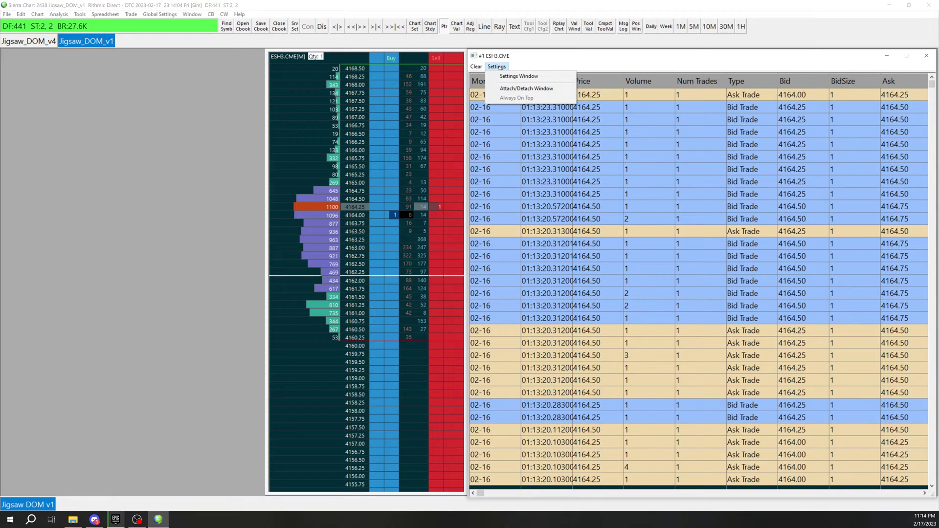
click(504, 77)
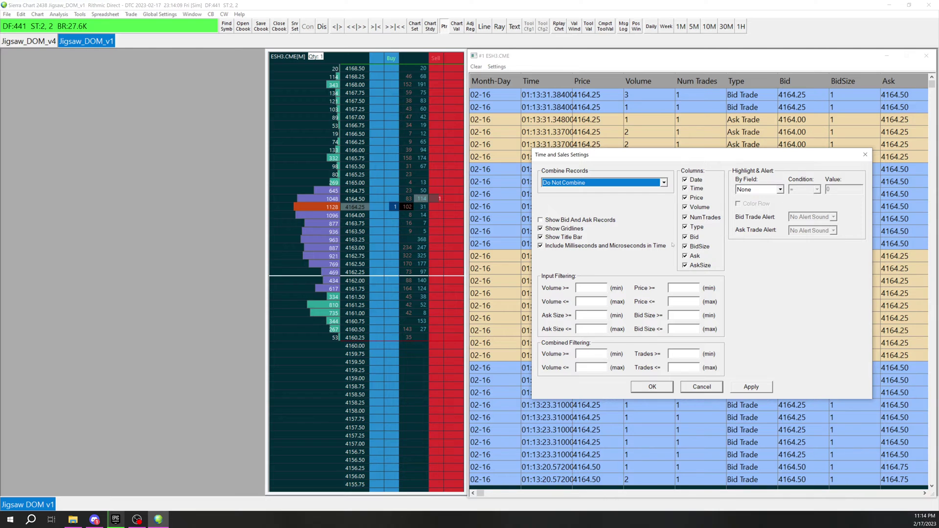
click(685, 265)
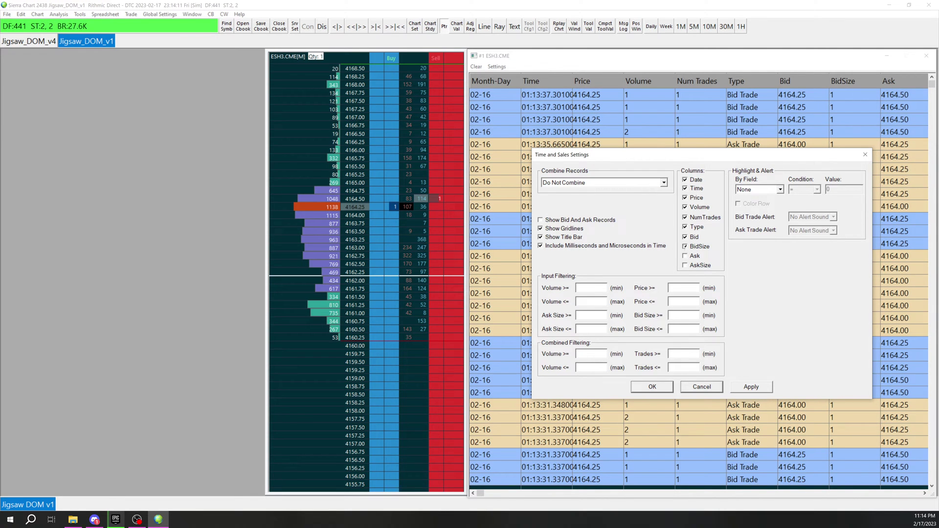
click(685, 188)
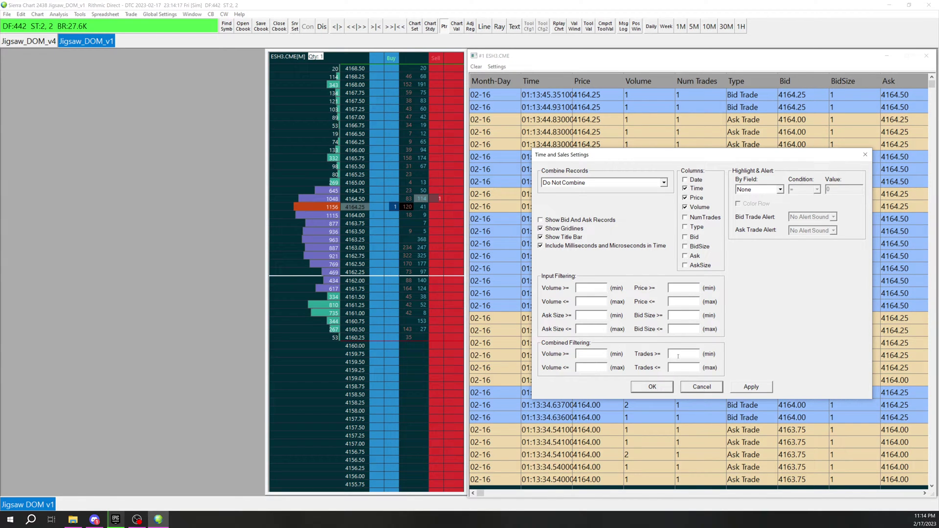
click(740, 388)
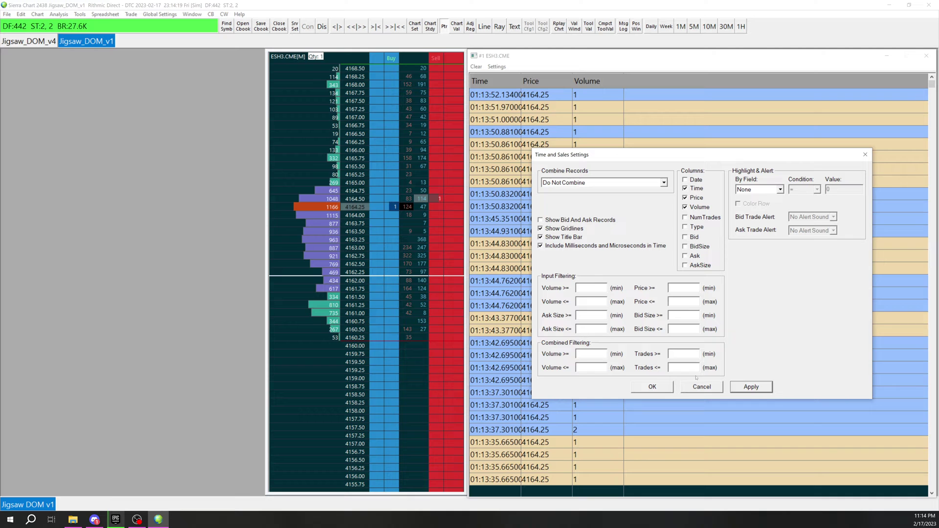
key(Escape)
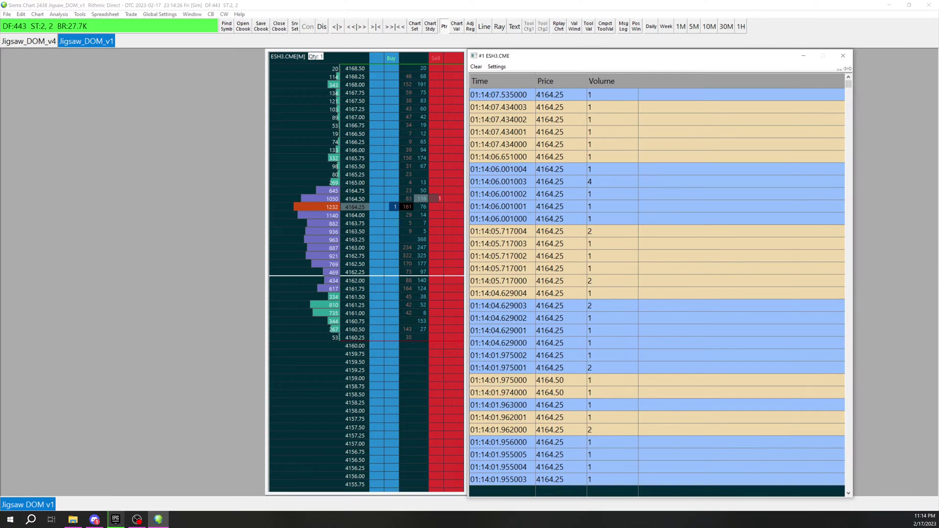
Narrow the window to its columns, drop milliseconds from trade times, and hide the title bar.
drag(935, 71, 644, 103)
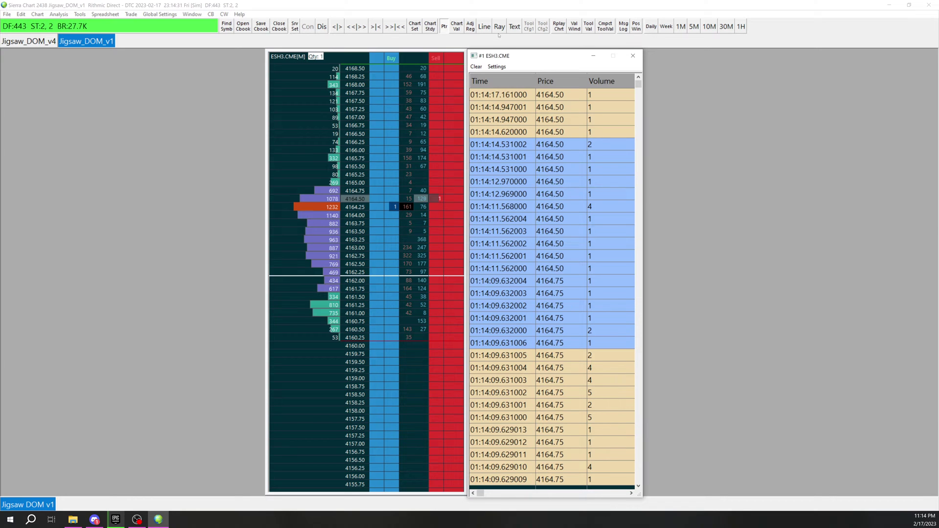
click(497, 67)
click(509, 75)
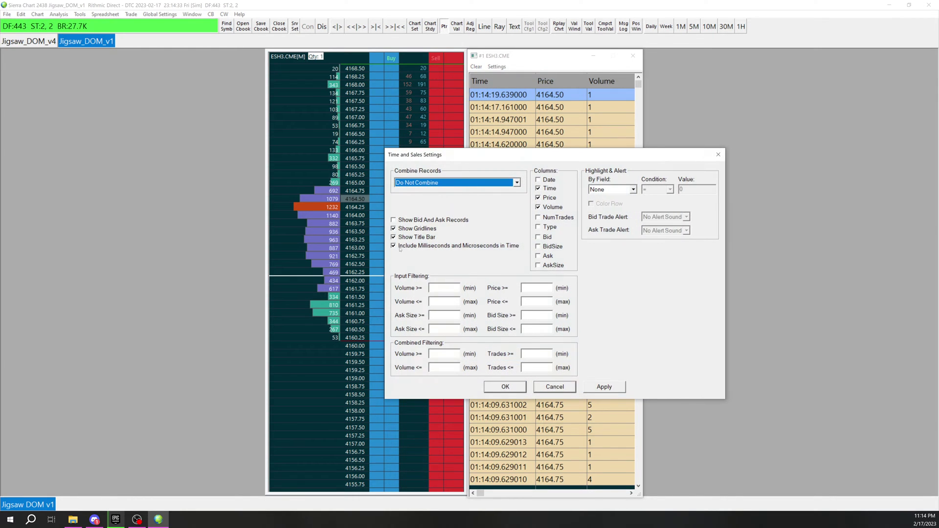
click(393, 246)
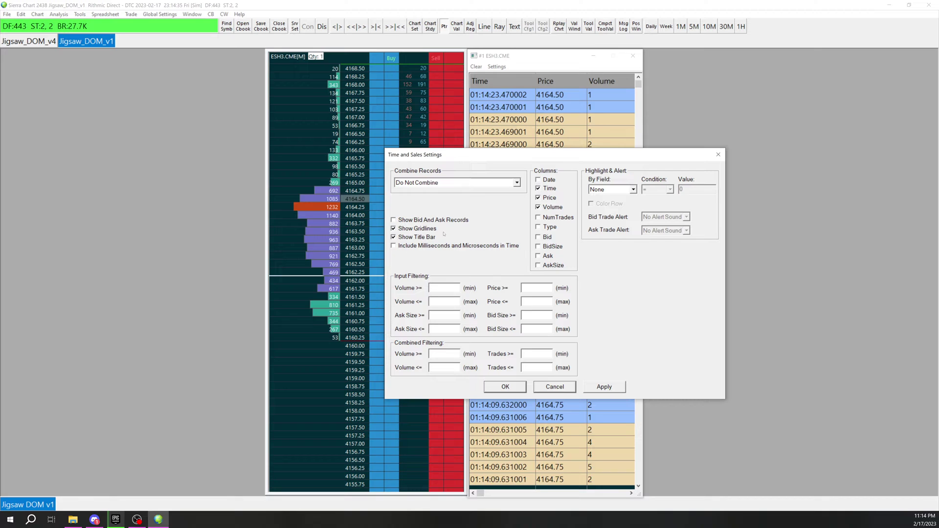
click(601, 387)
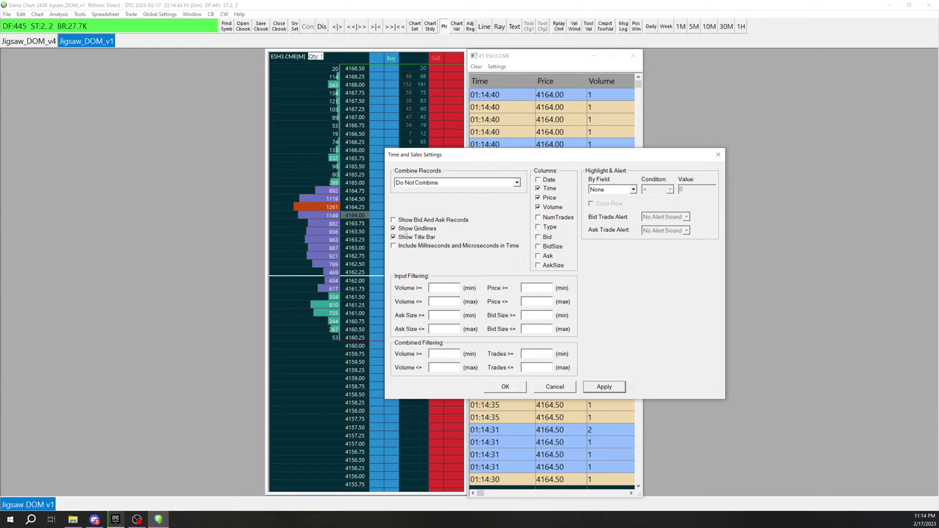
click(394, 237)
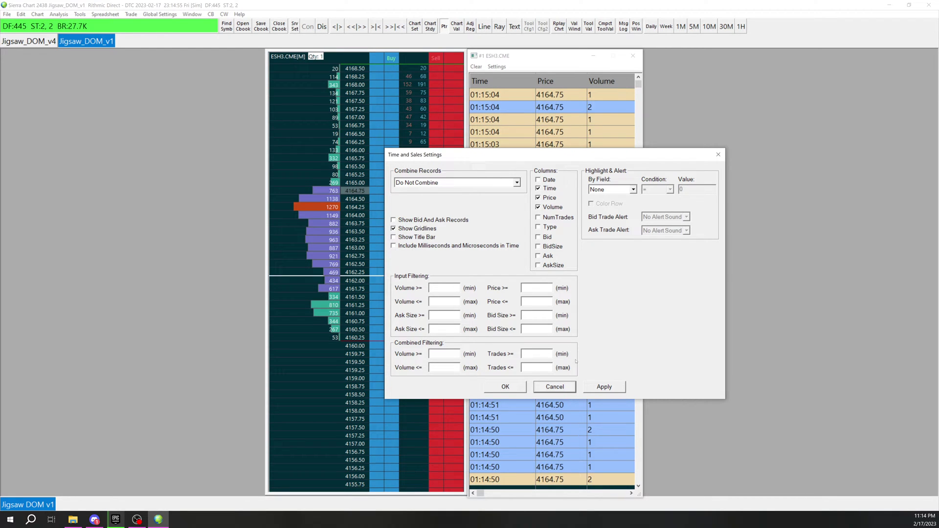
click(604, 387)
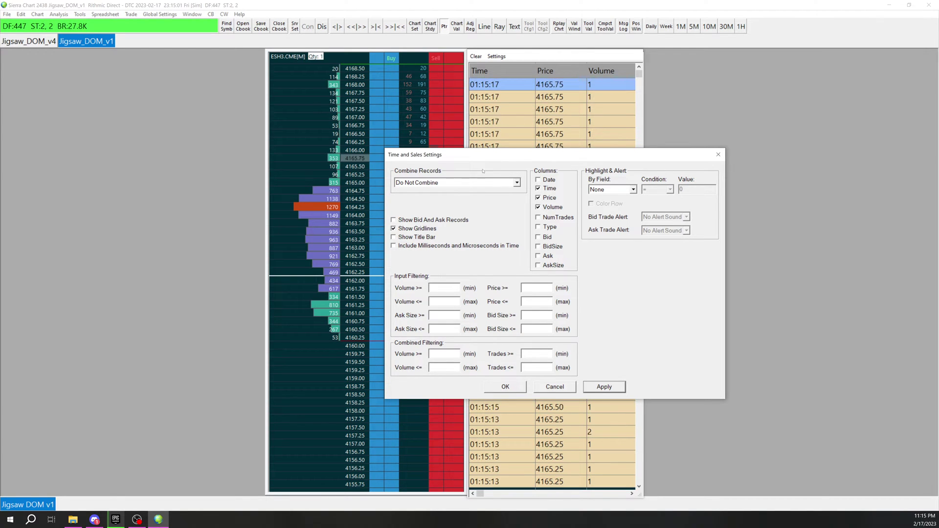
Confirm the settings with OK and narrow the Time and Volume columns to their values.
click(603, 387)
drag(536, 70, 514, 73)
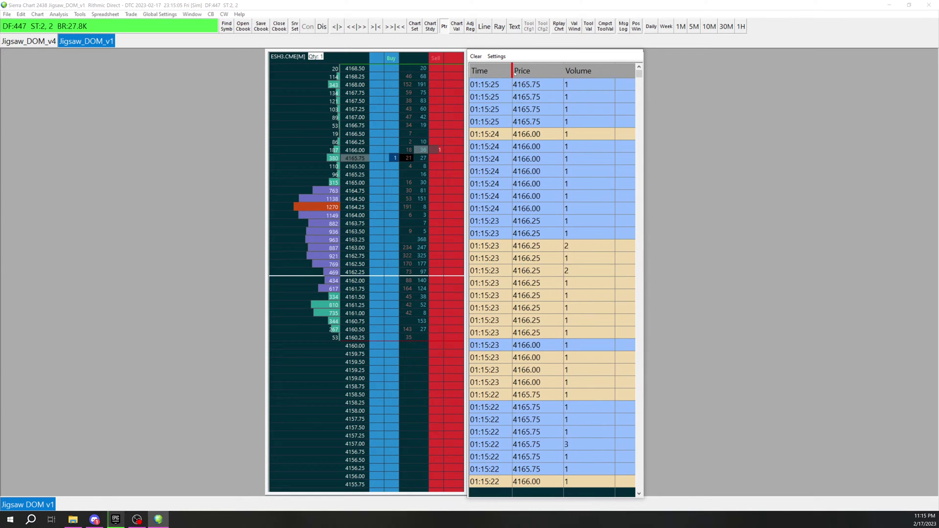
drag(615, 71, 604, 50)
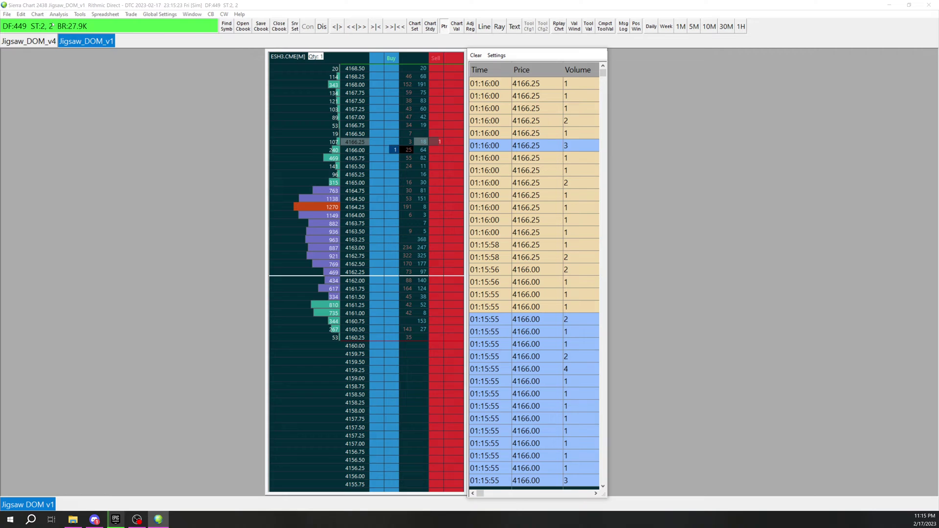
In Graphics Settings, set Time and Sales Bid Trades Background to dark teal.
click(37, 14)
click(63, 39)
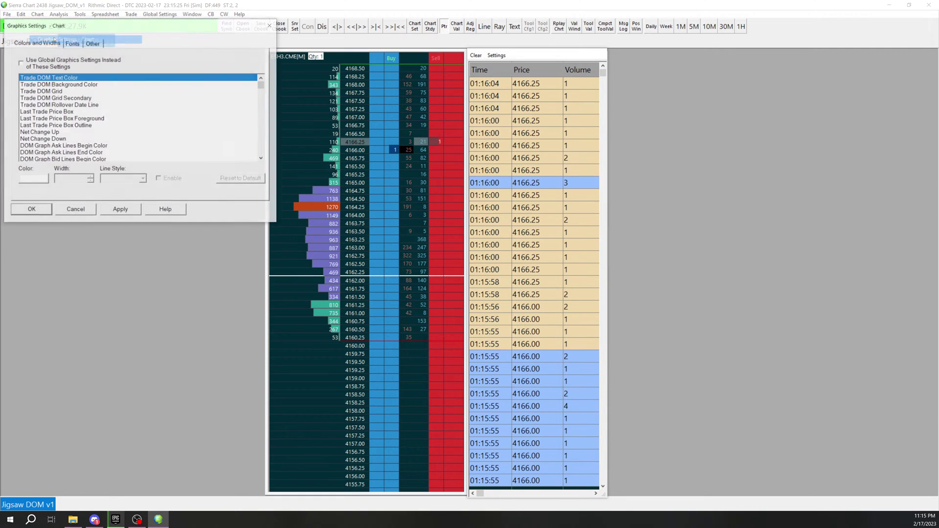
drag(175, 23, 785, 106)
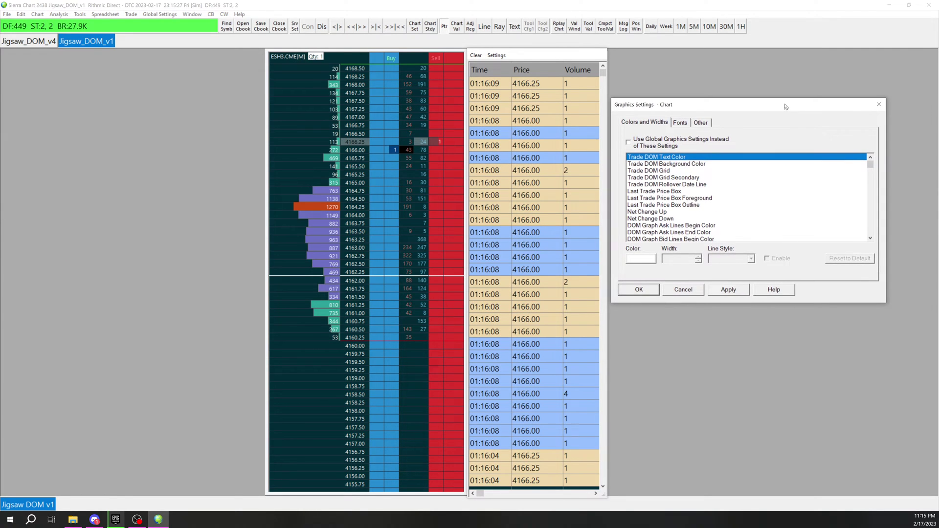
scroll(703, 204, down, 2)
scroll(703, 203, down, 3)
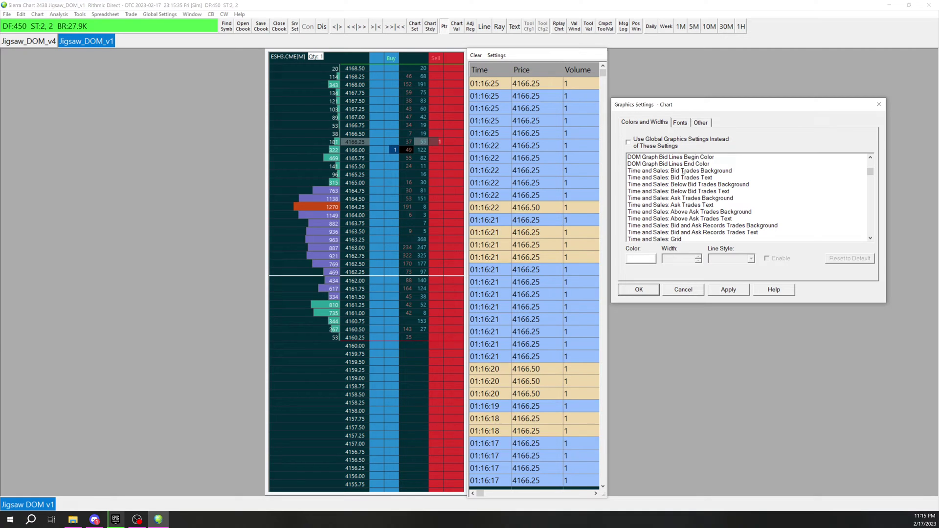
click(675, 171)
click(646, 258)
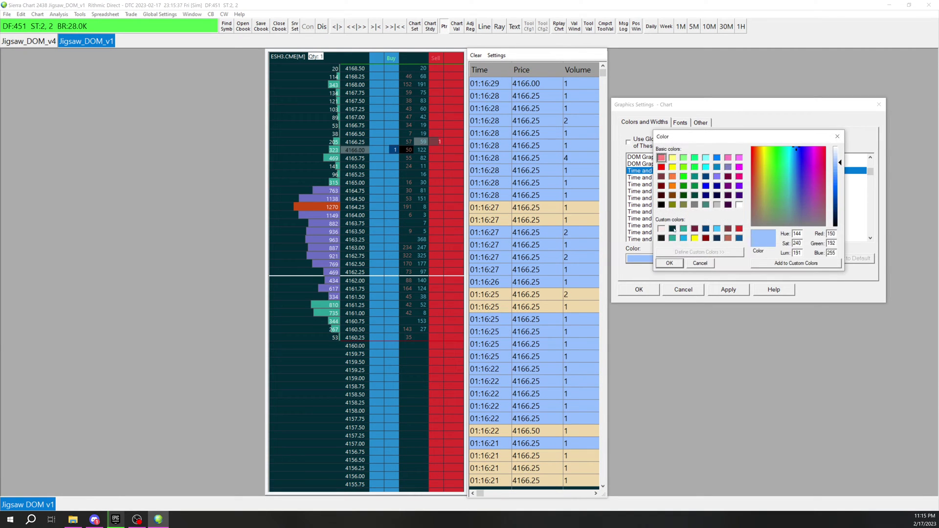
click(673, 228)
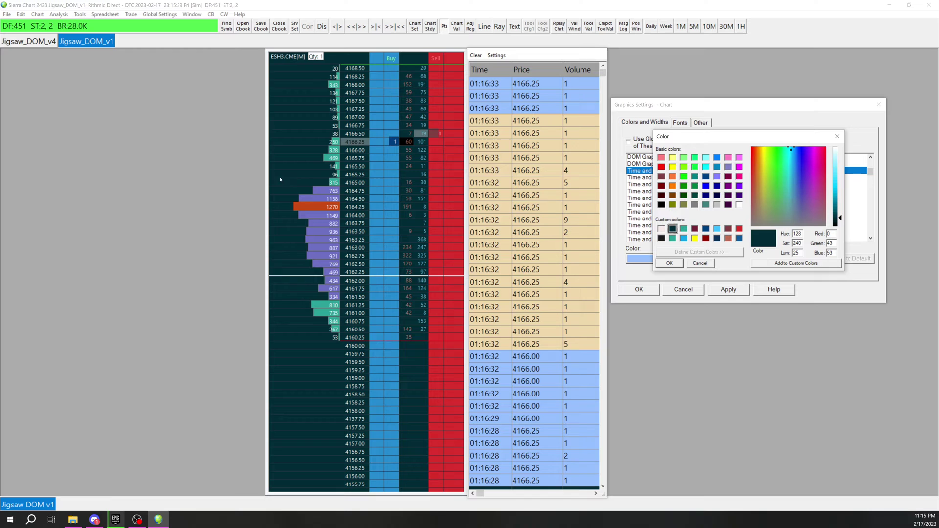
click(669, 263)
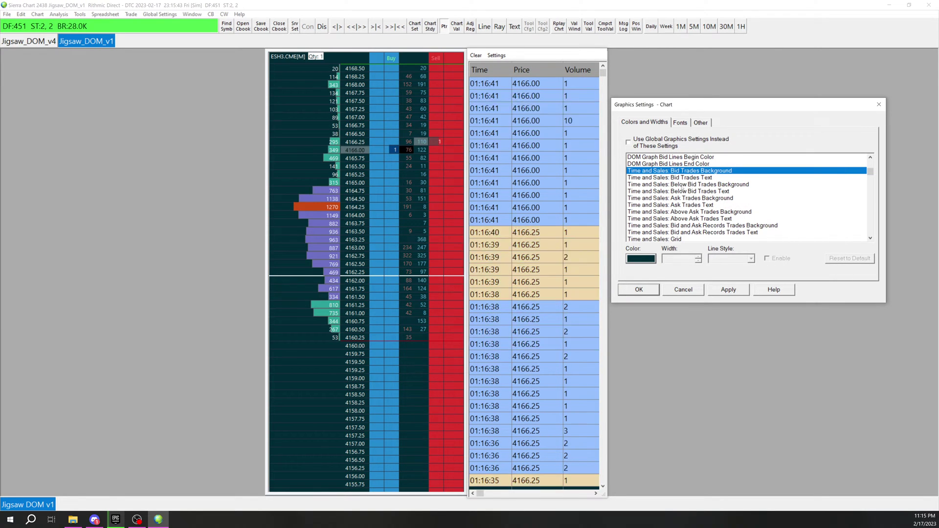
Set Ask Trades Background to dark teal as well and apply the changes.
click(682, 199)
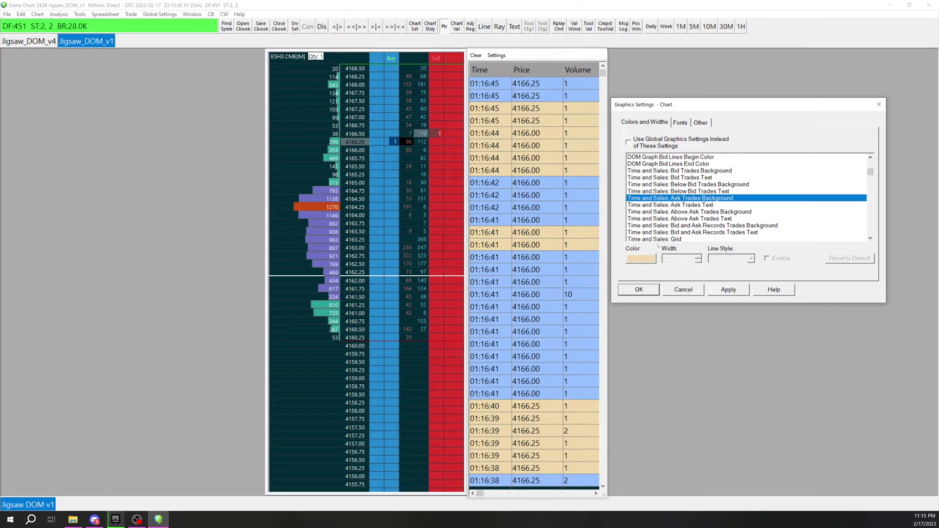
click(646, 261)
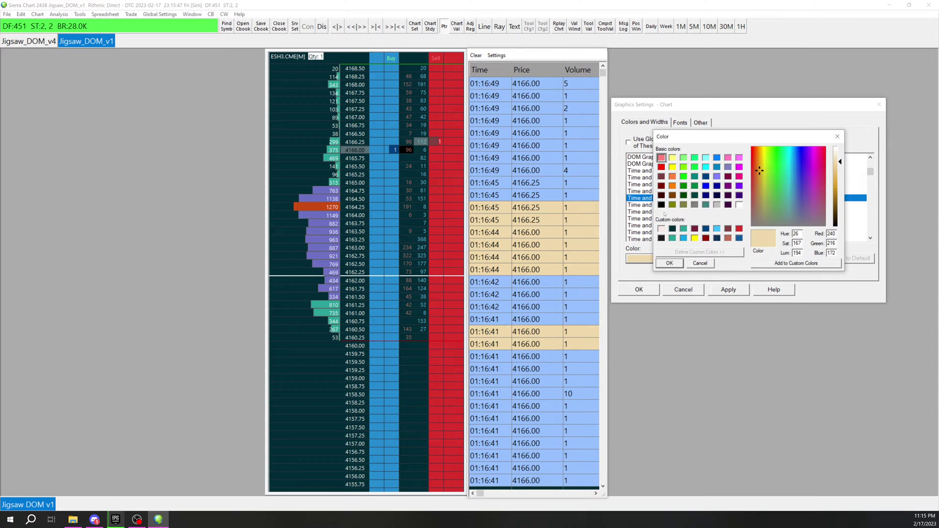
click(662, 205)
click(672, 228)
click(670, 263)
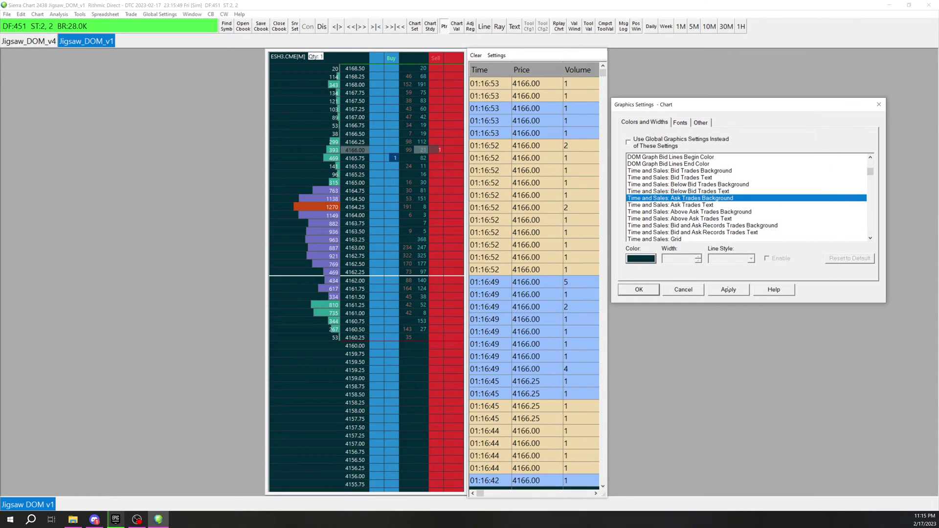
click(729, 290)
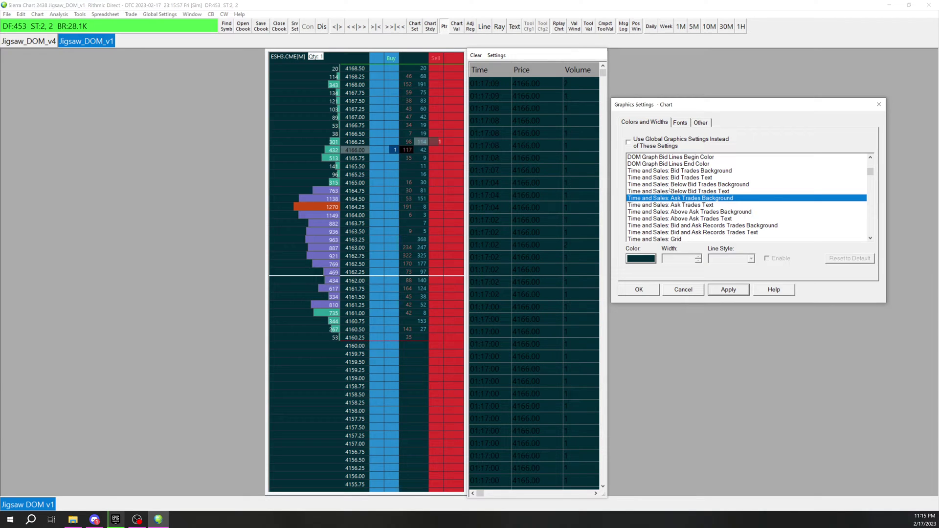
Keep Below Bid Trades Text black after briefly trying red.
scroll(670, 191, up, 1)
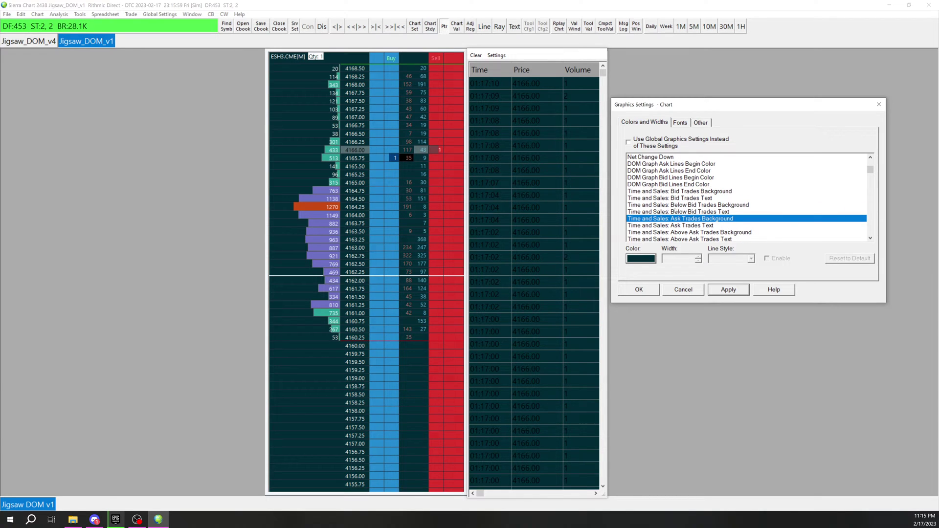
click(678, 212)
click(639, 260)
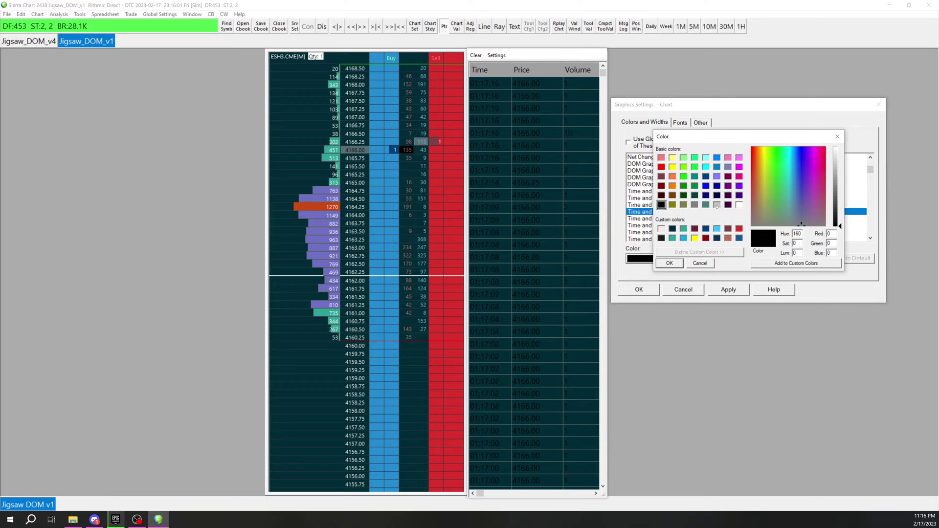
click(739, 229)
click(670, 263)
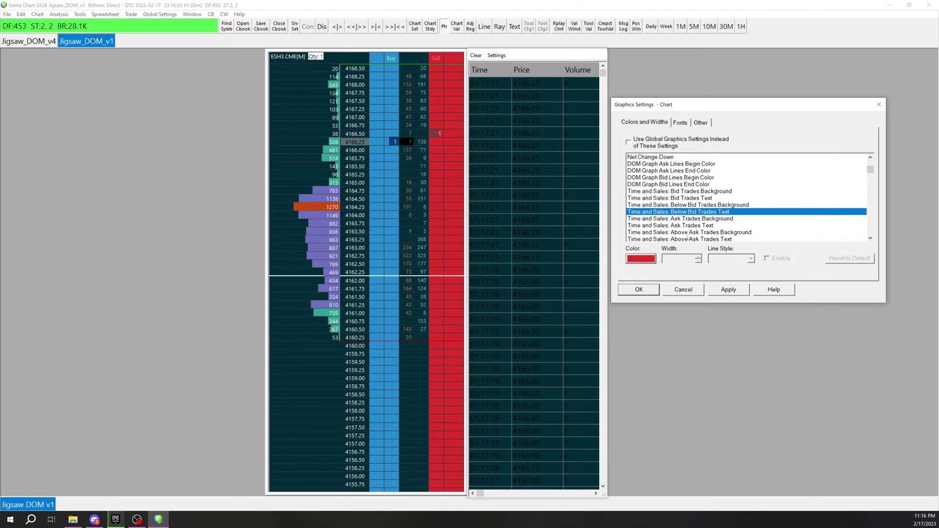
scroll(685, 236, down, 1)
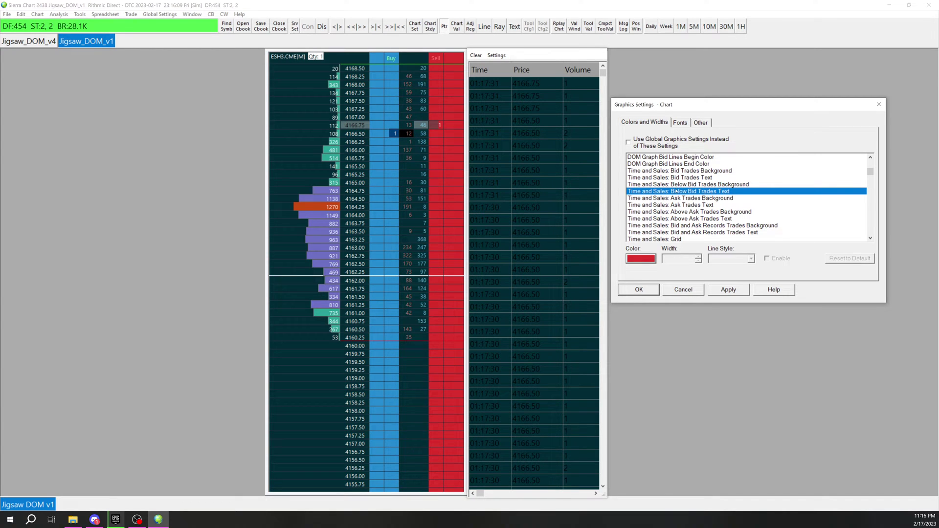
click(635, 259)
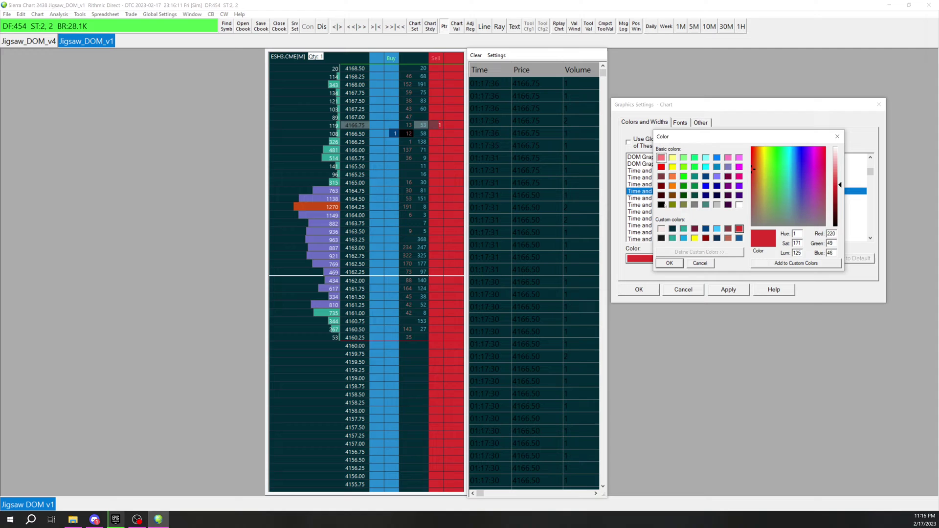
click(660, 238)
click(669, 262)
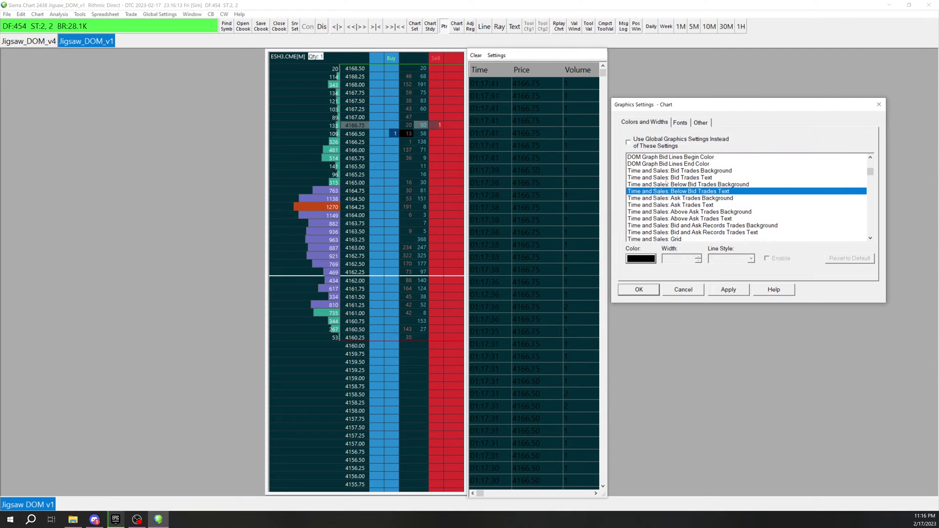
Set Bid Trades Text to red and Ask Trades Text to blue, then apply.
key(Up)
key(Up)
click(650, 260)
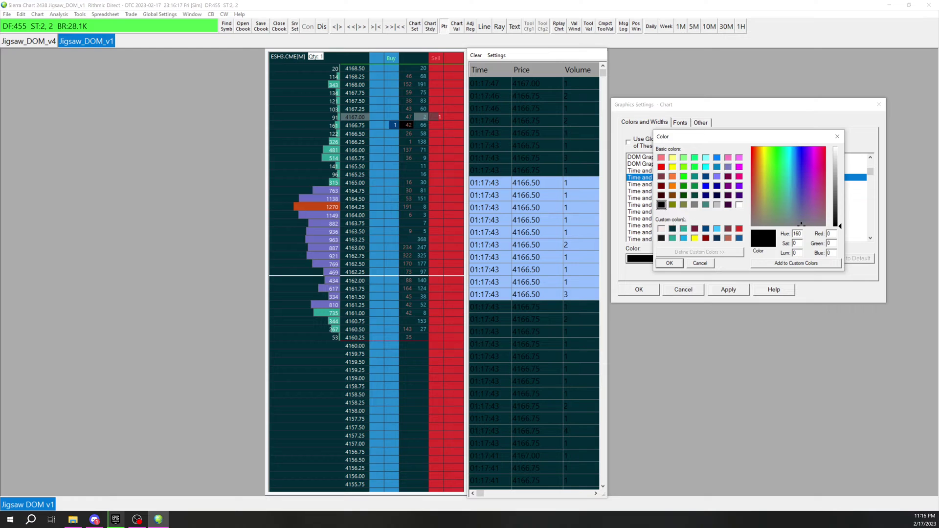
click(739, 228)
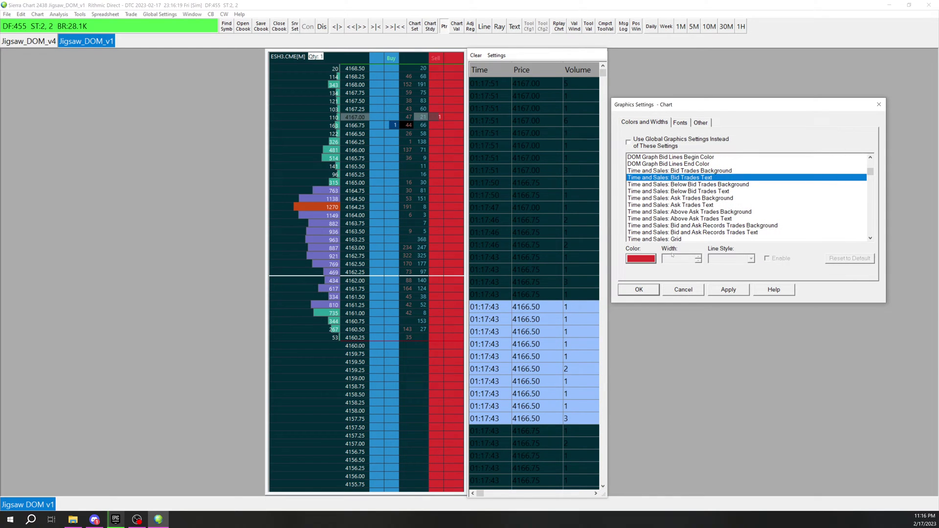
click(675, 205)
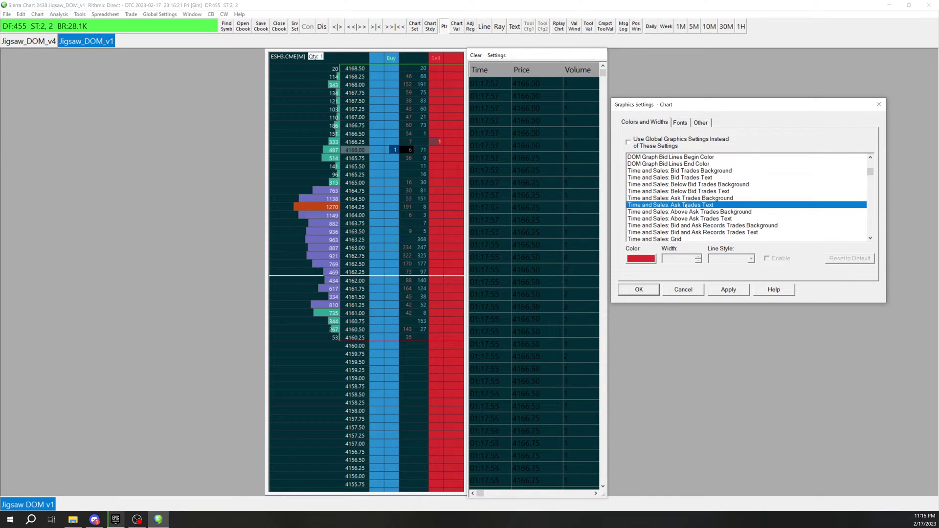
click(650, 259)
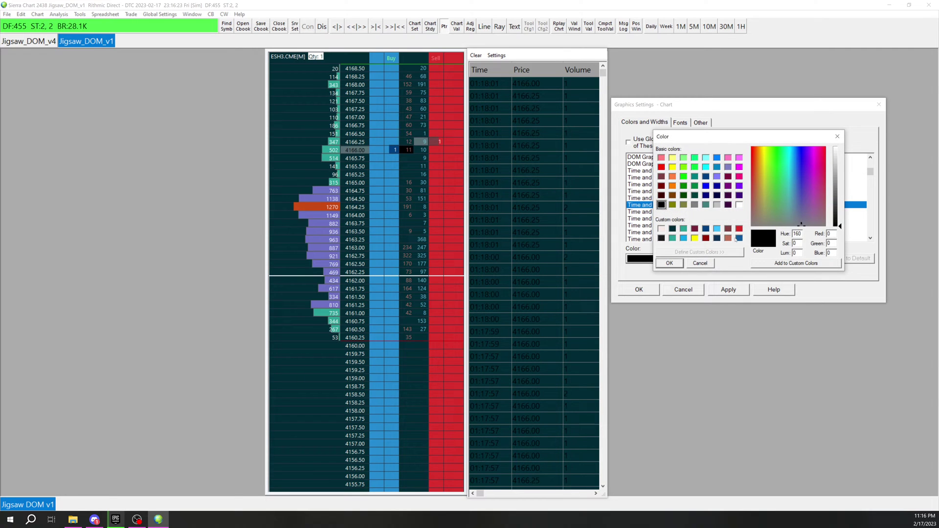
click(705, 228)
click(669, 263)
click(717, 289)
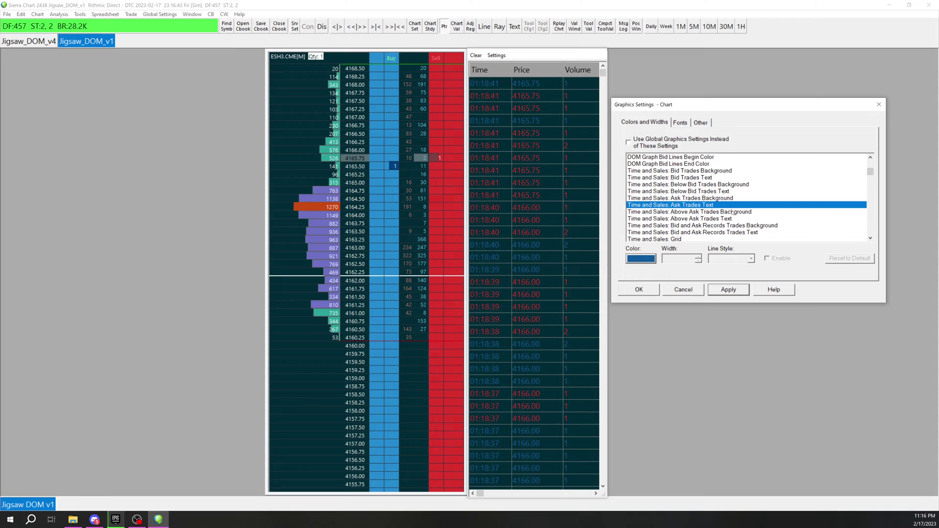
Set the Time and Sales Above Ask Trades Background to dark blue.
scroll(669, 218, down, 2)
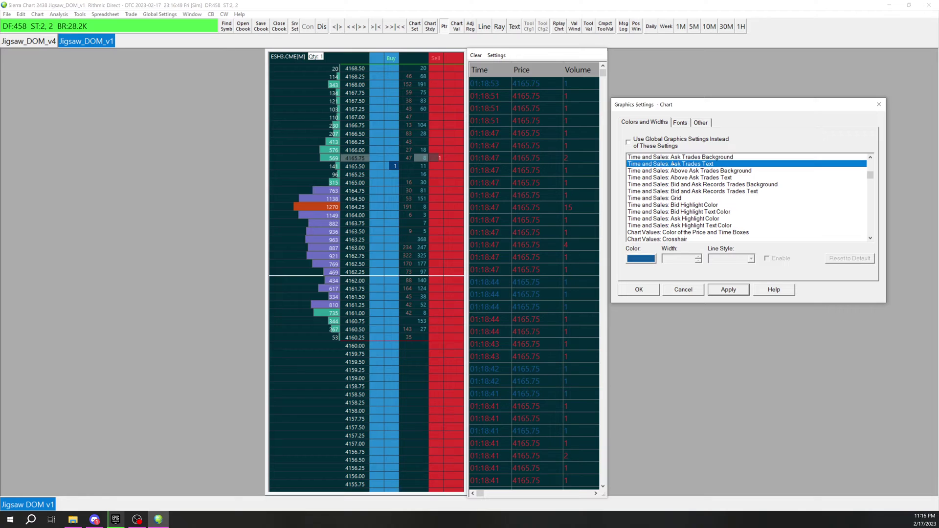
click(673, 171)
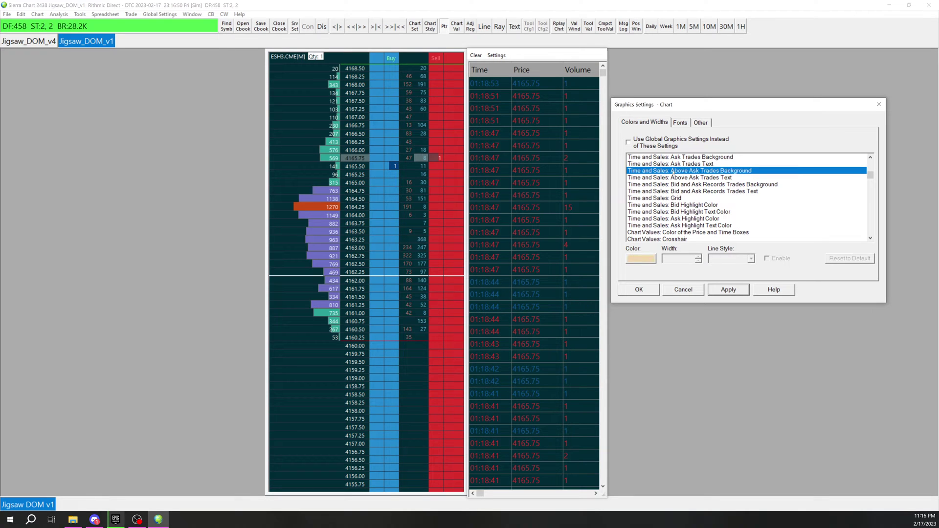
click(639, 260)
click(739, 238)
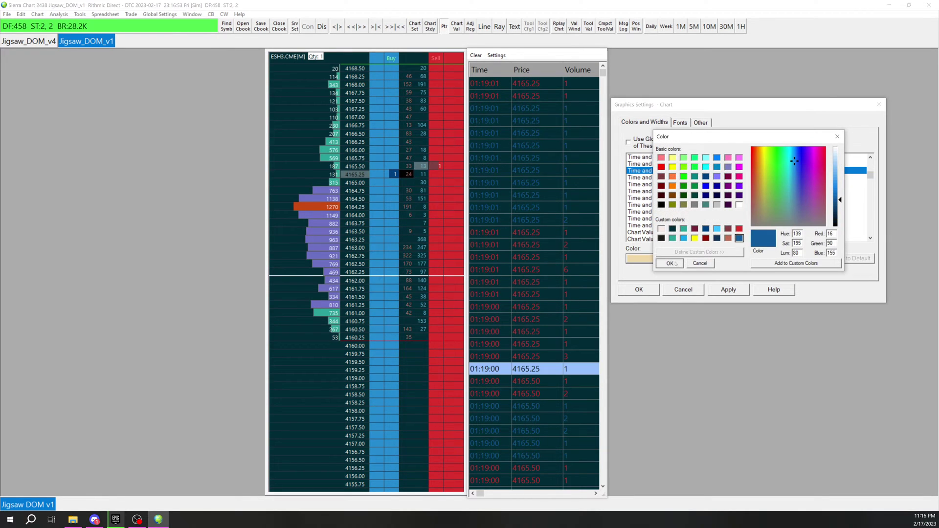
click(670, 263)
Set the Above Ask Trades Text colour to white.
click(698, 178)
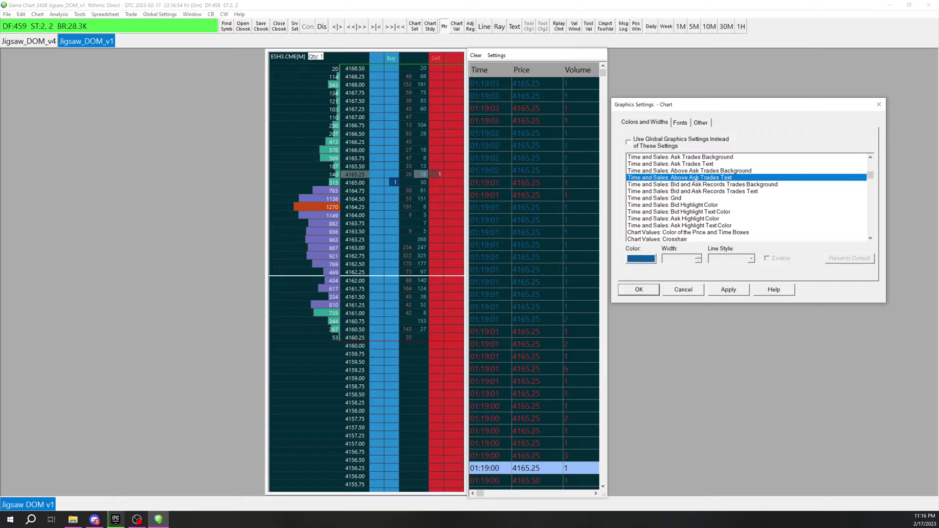
click(641, 259)
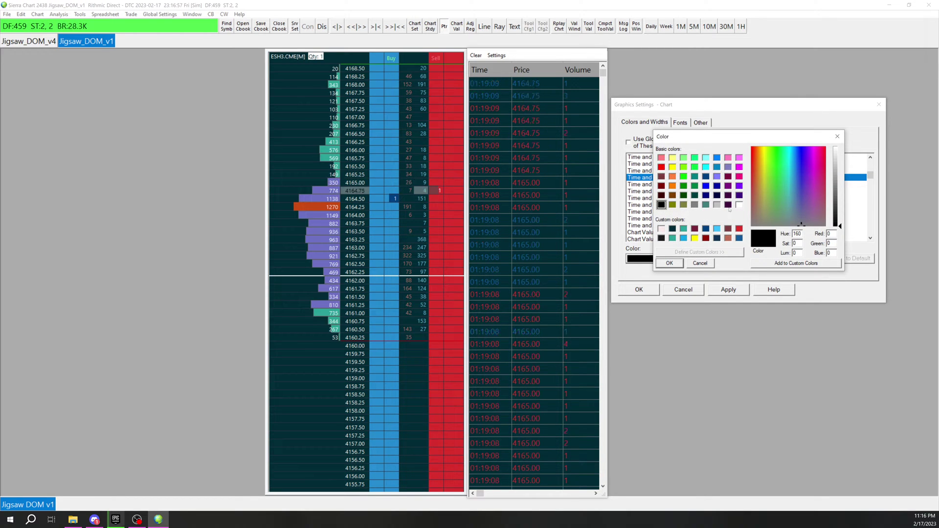
click(737, 205)
key(Return)
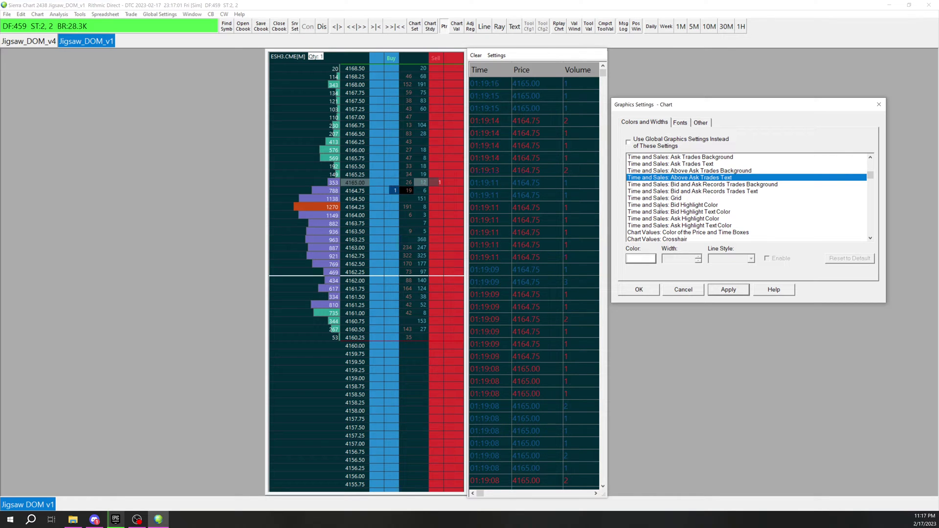
scroll(660, 205, up, 1)
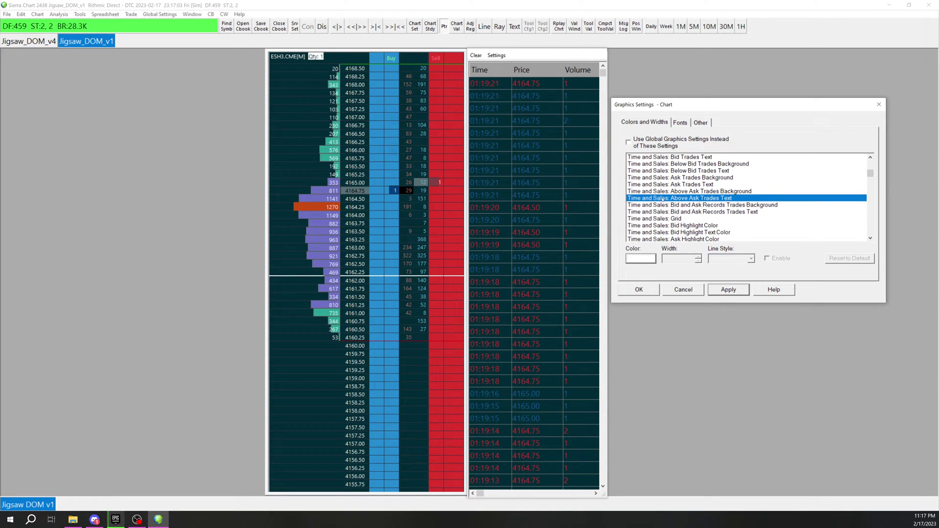
scroll(661, 200, up, 1)
Set the Time and Sales Below Bid Trades Background to red.
click(686, 186)
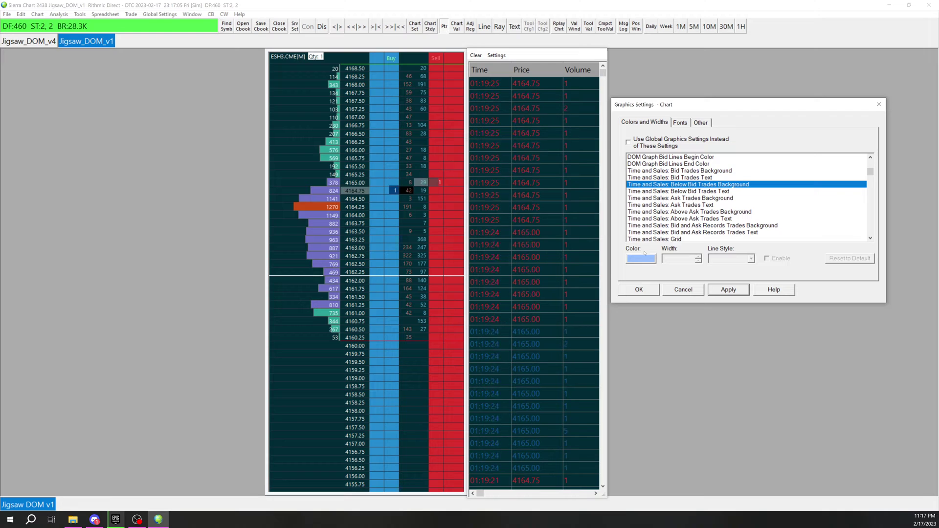
click(689, 210)
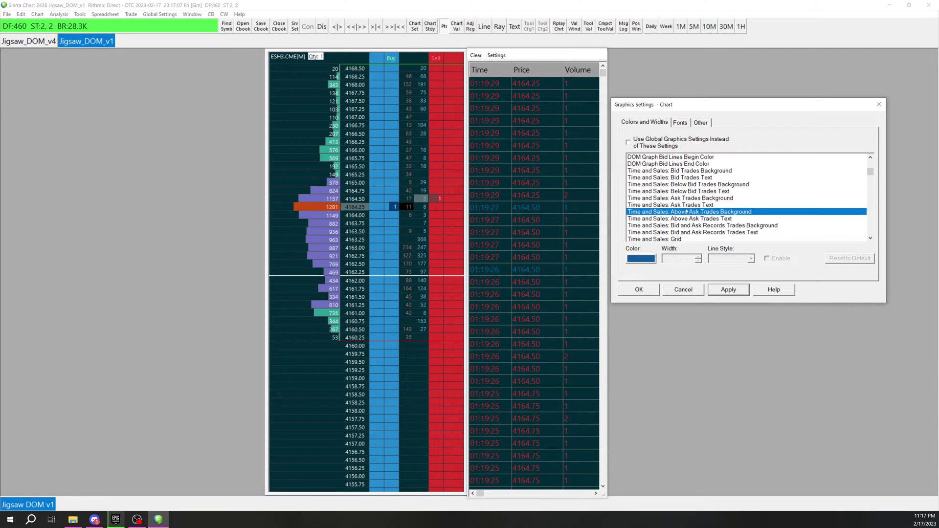
key(Up)
key(Up)
key(Down)
key(Down)
key(Down)
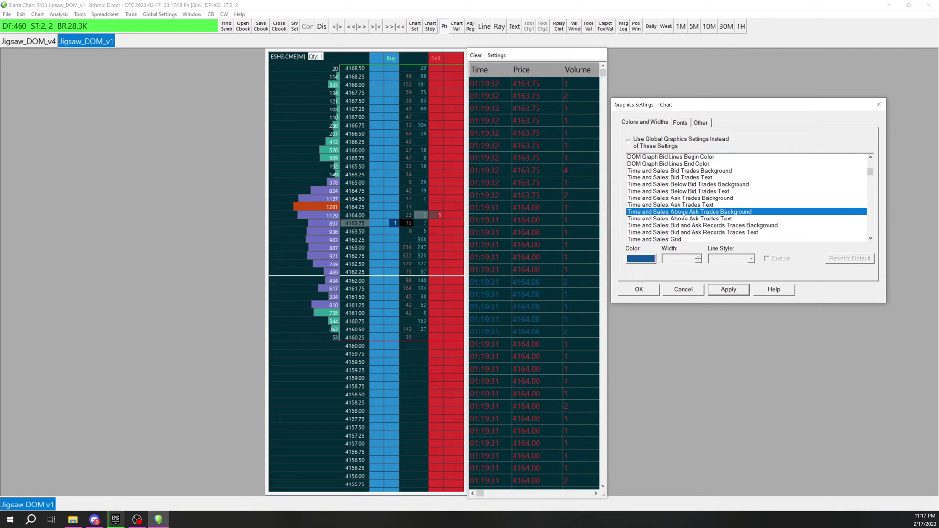
click(680, 192)
key(Up)
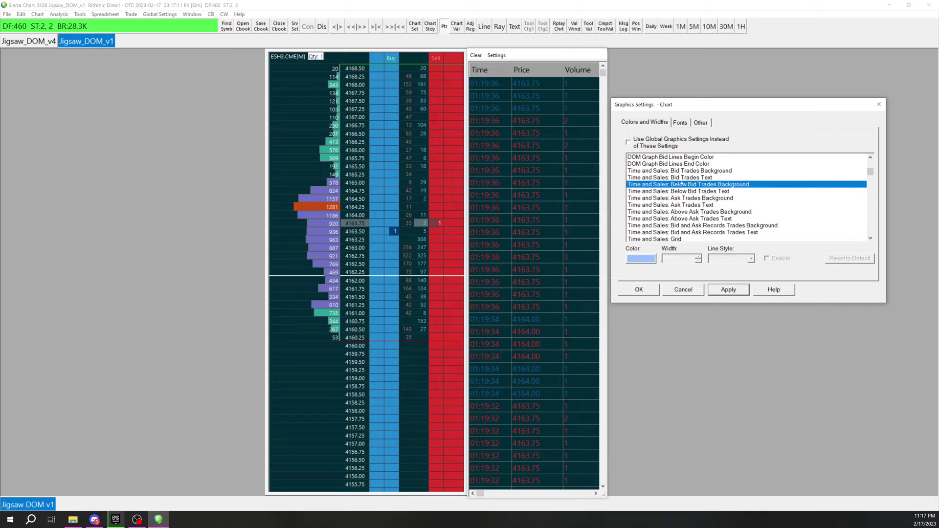
click(641, 259)
click(738, 229)
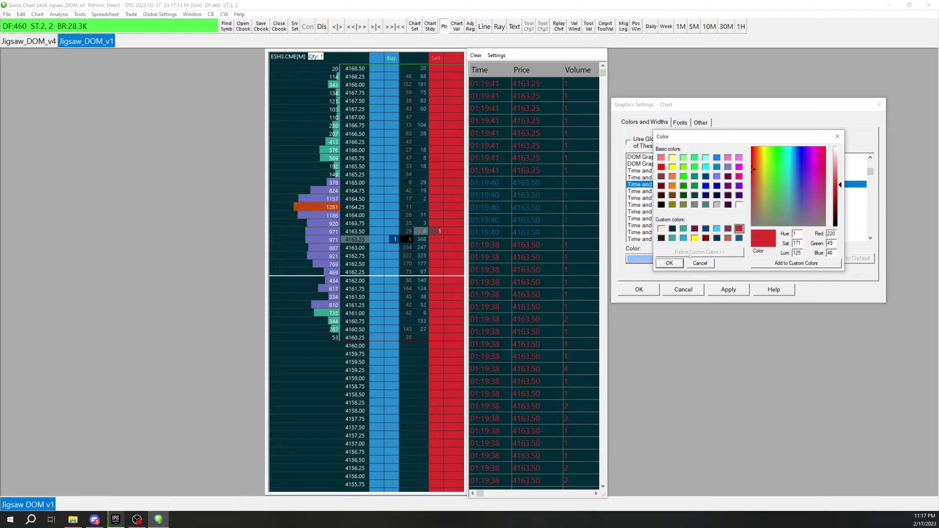
click(669, 263)
Set Below Bid Trades Text to white, apply the colours, and close Graphics Settings.
key(Down)
click(641, 258)
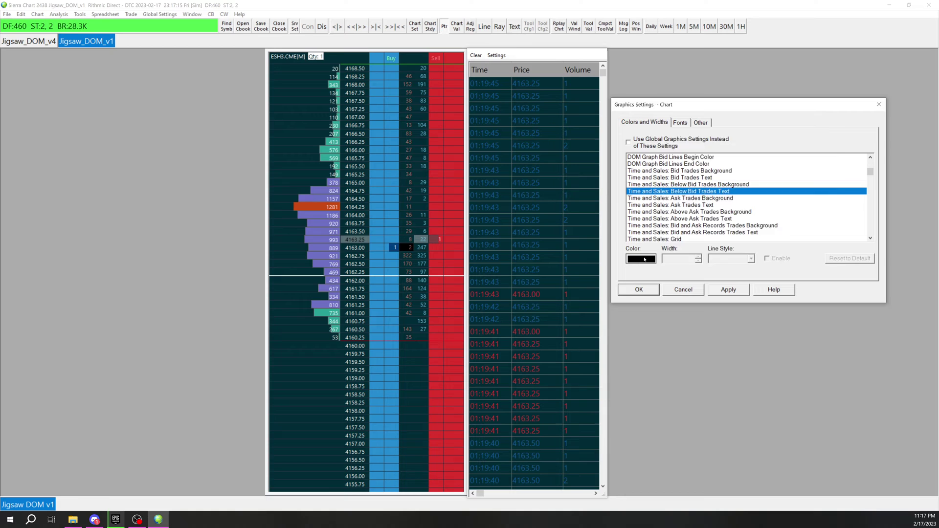
click(739, 204)
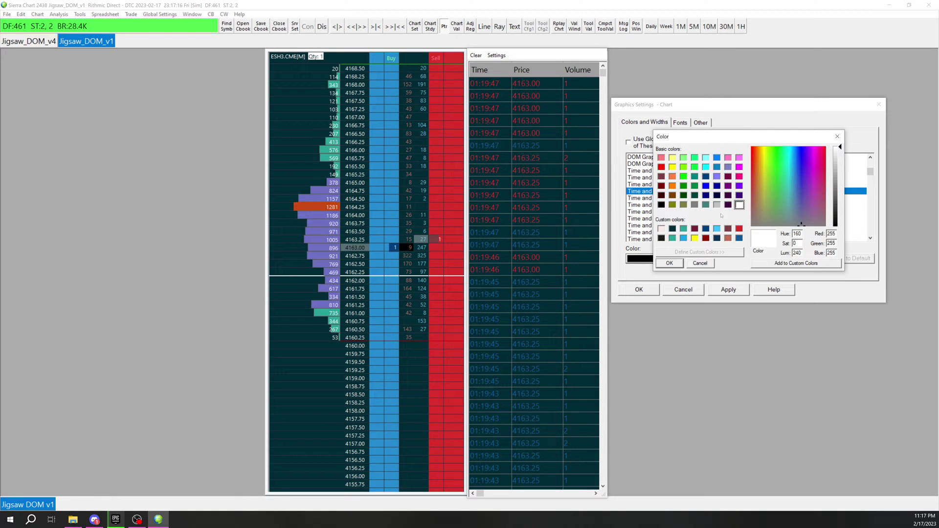
click(670, 263)
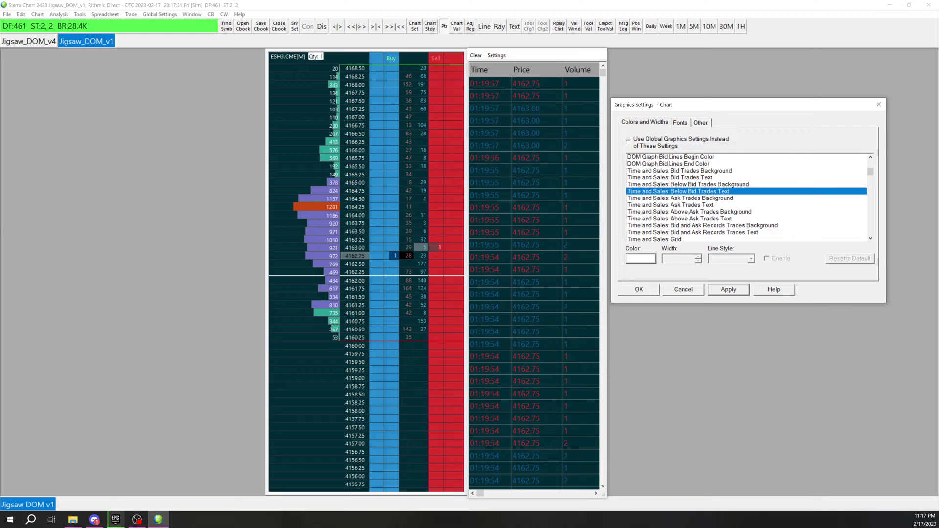
click(728, 290)
click(639, 290)
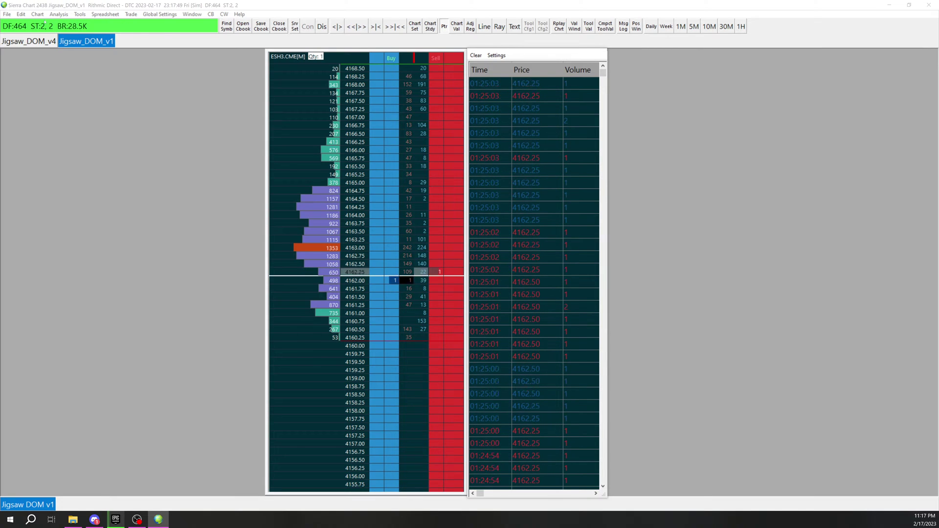
In Graphics Settings Fonts, give the Time and Sales Window entry a smaller Segoe UI size and apply.
click(38, 14)
click(65, 39)
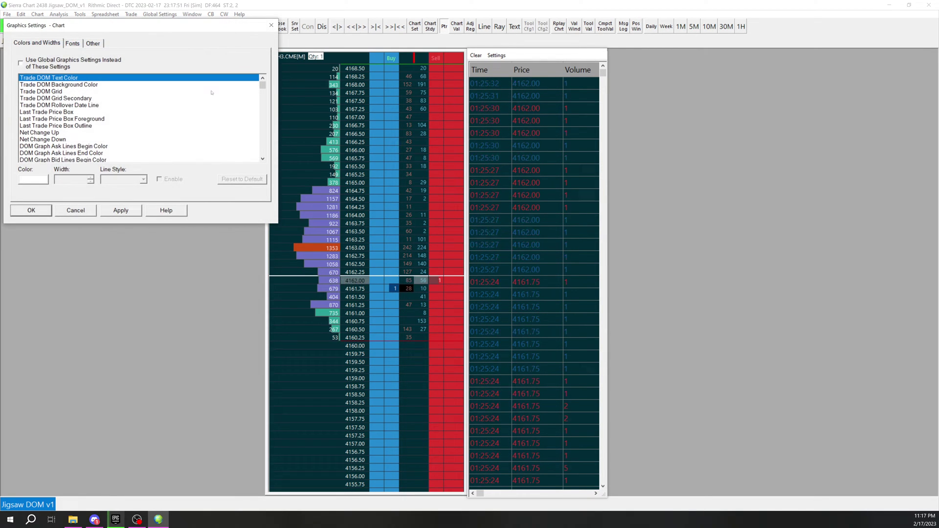
scroll(115, 108, down, 15)
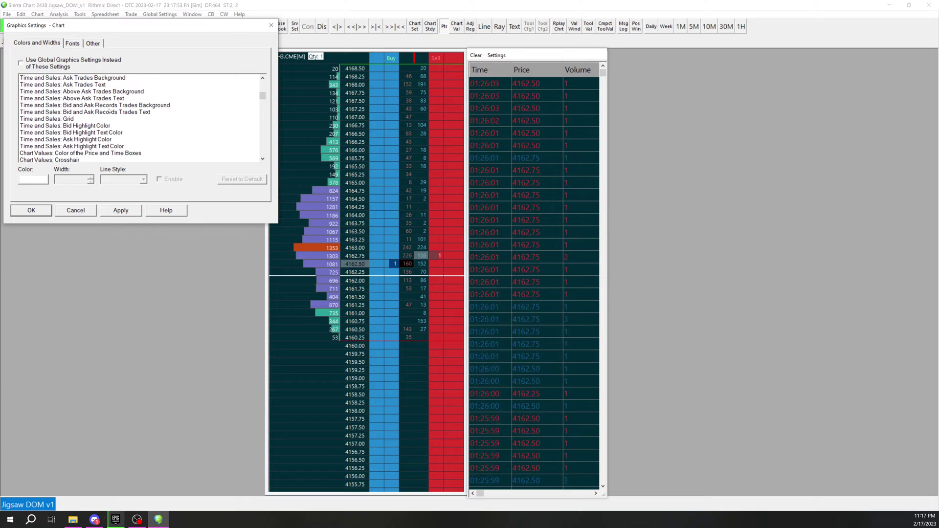
click(72, 43)
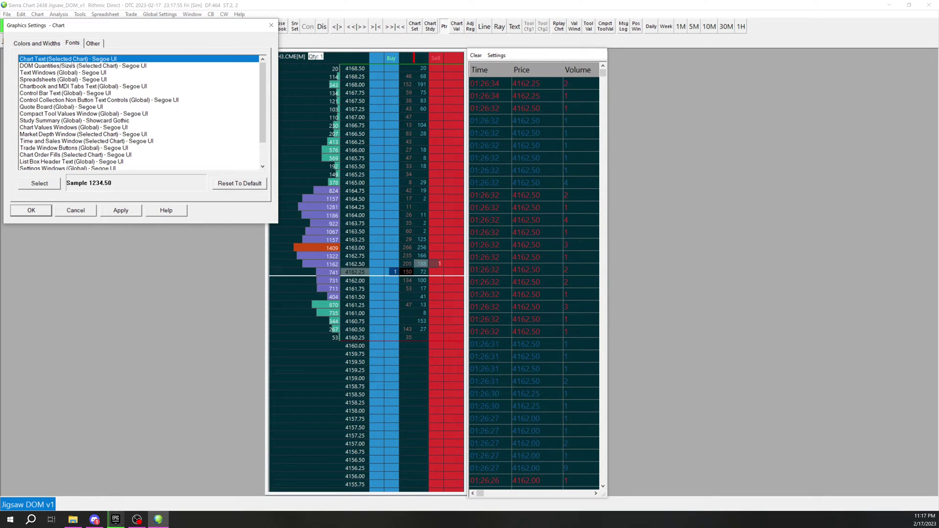
click(45, 134)
click(73, 141)
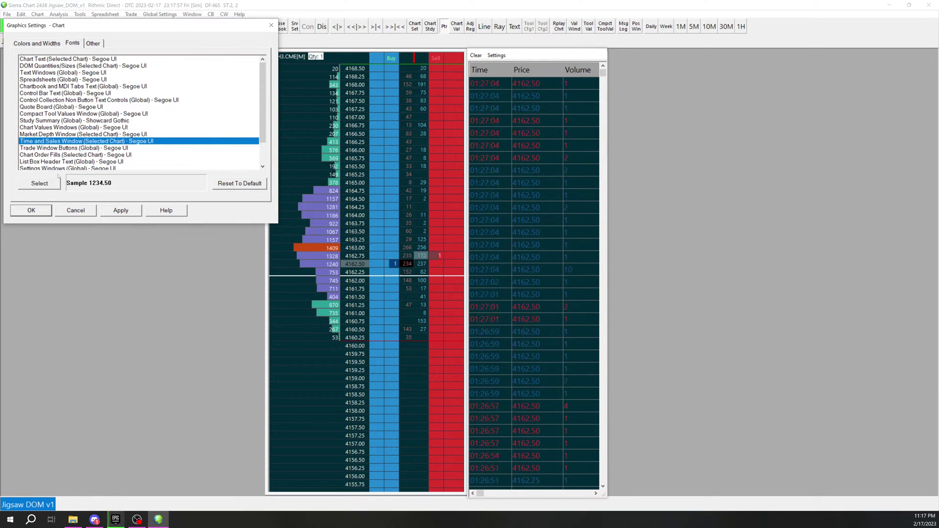
click(221, 61)
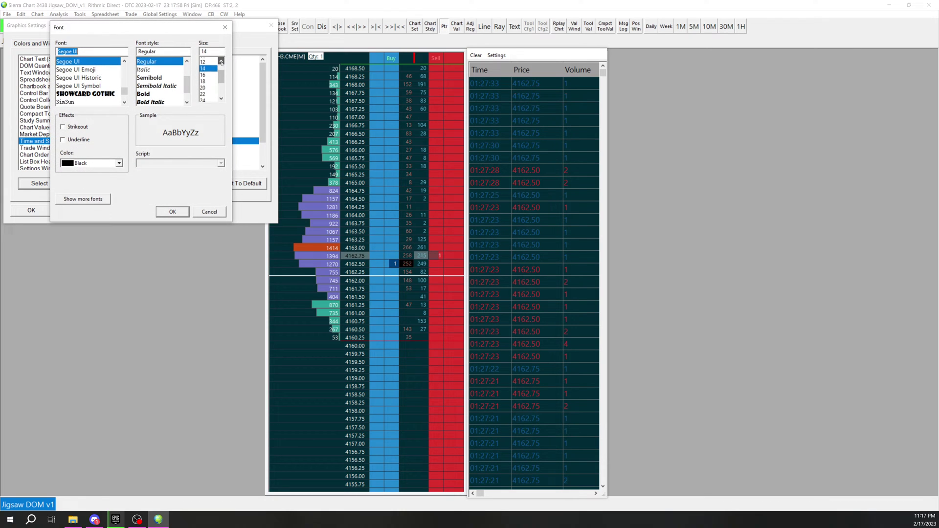
click(221, 61)
click(202, 60)
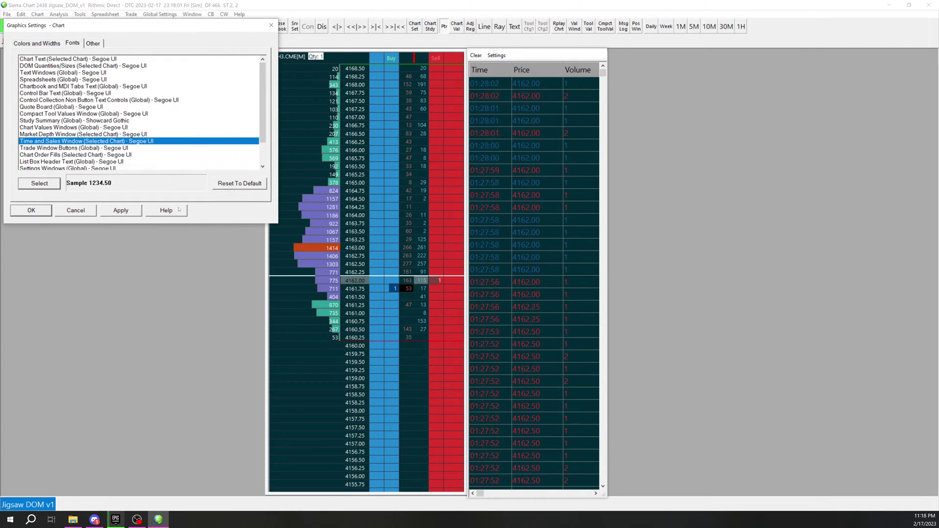
click(173, 212)
click(132, 215)
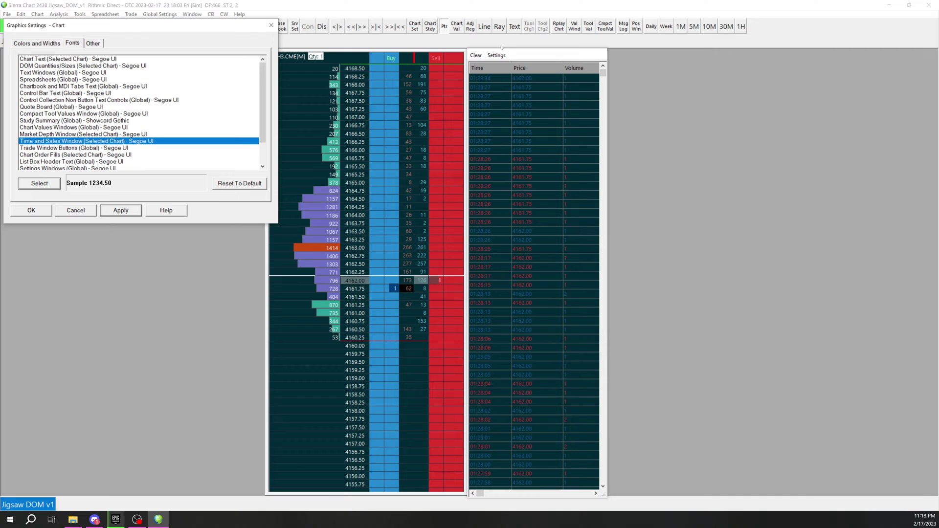
Close Graphics Settings, then resize the Time column and narrow the window to fit the smaller font.
click(31, 210)
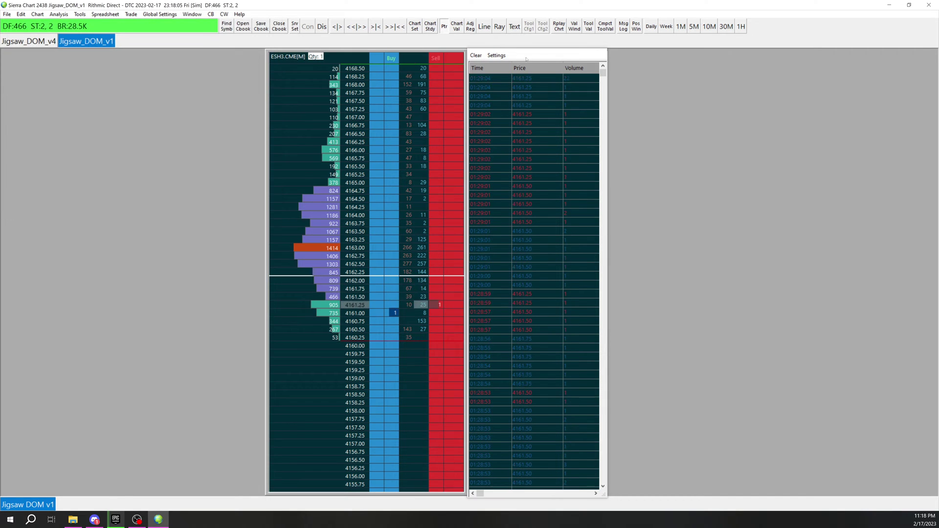
drag(511, 69, 541, 69)
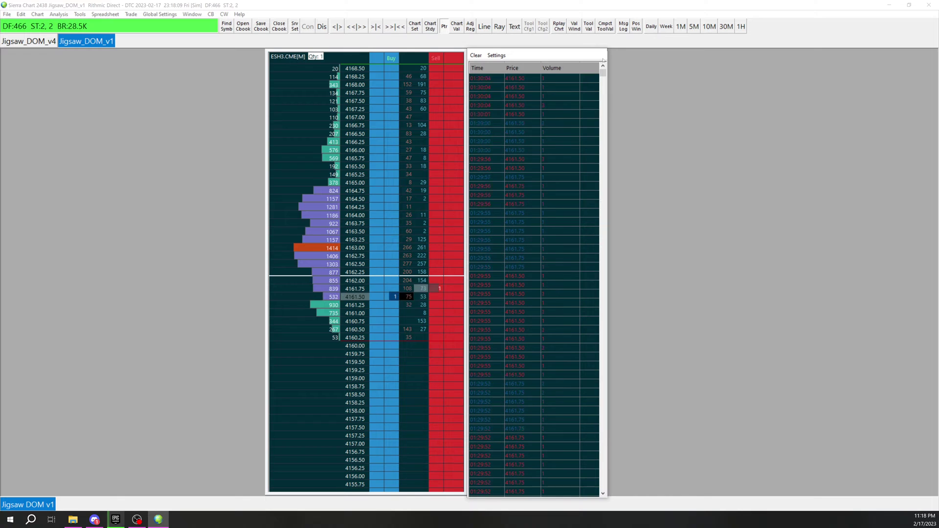
drag(607, 58, 580, 49)
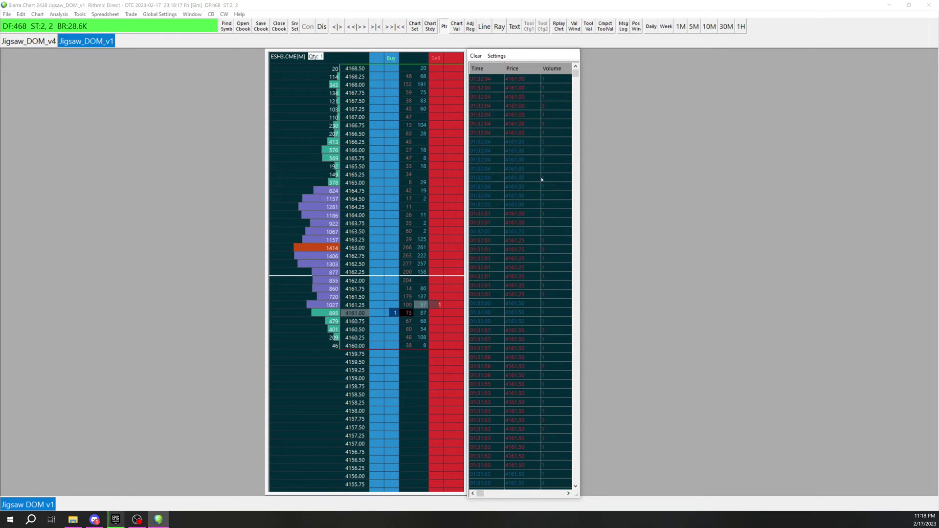
In Time and Sales Settings, set Combine Records to 'Combine into Exchange Reported Original Summary Trade' and apply.
click(496, 56)
click(509, 65)
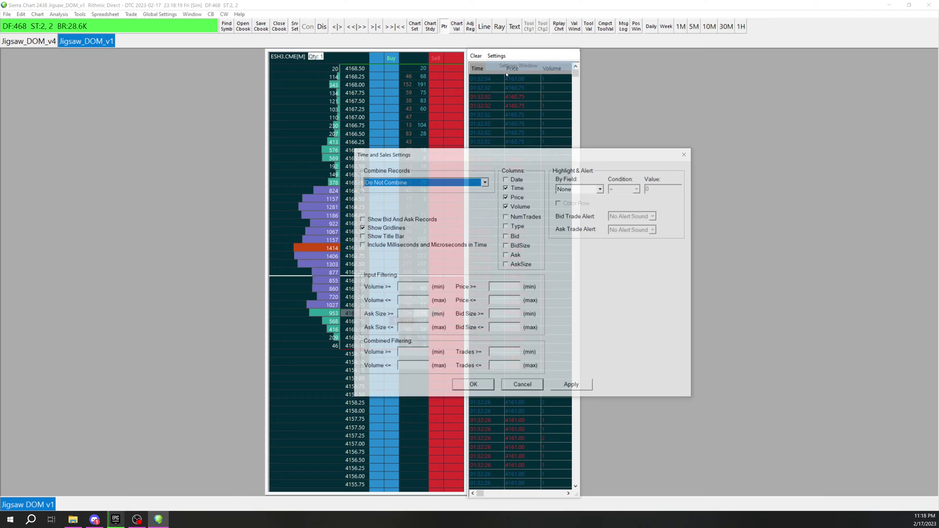
click(391, 183)
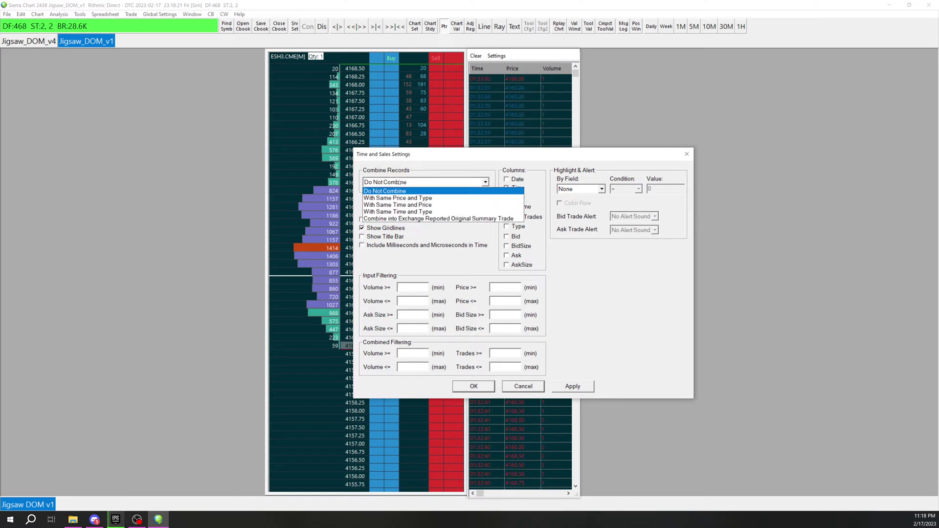
click(378, 220)
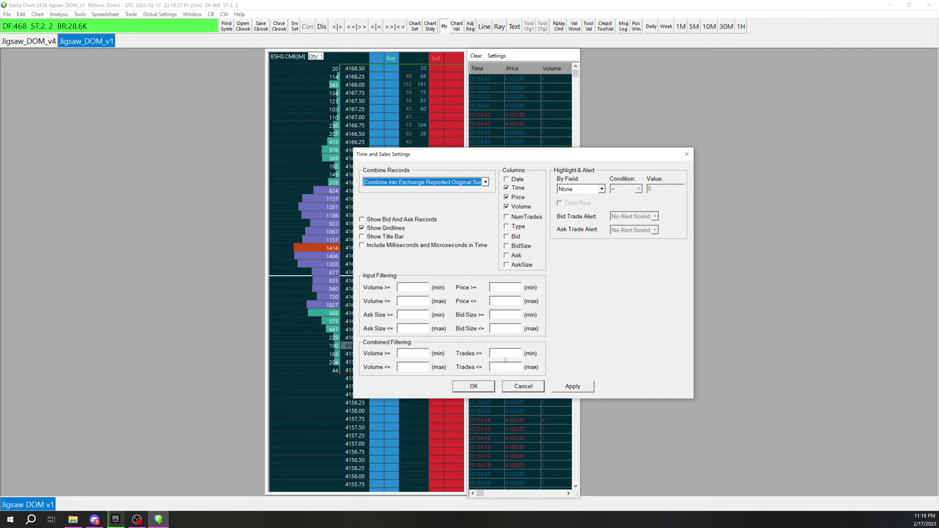
click(566, 386)
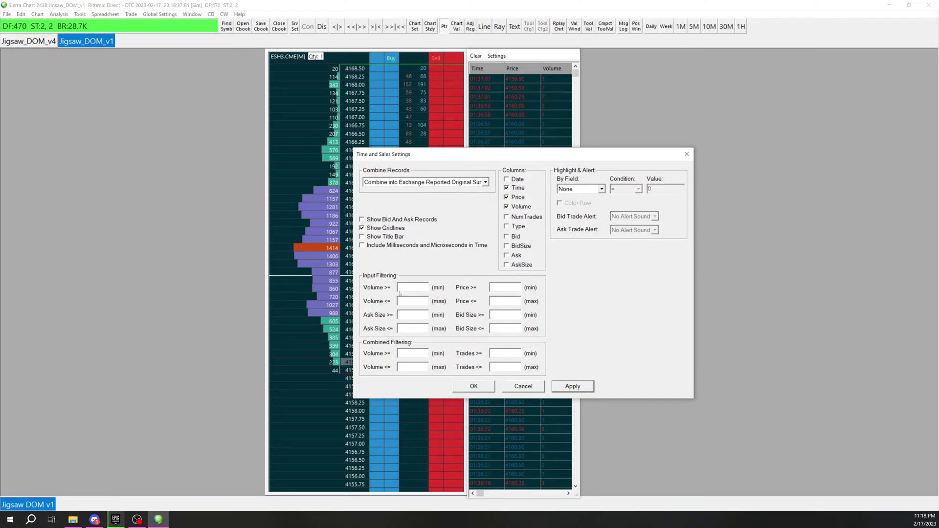
Replace the Volume >= filter value 5 with 0 and apply the settings.
key(shift+Tab)
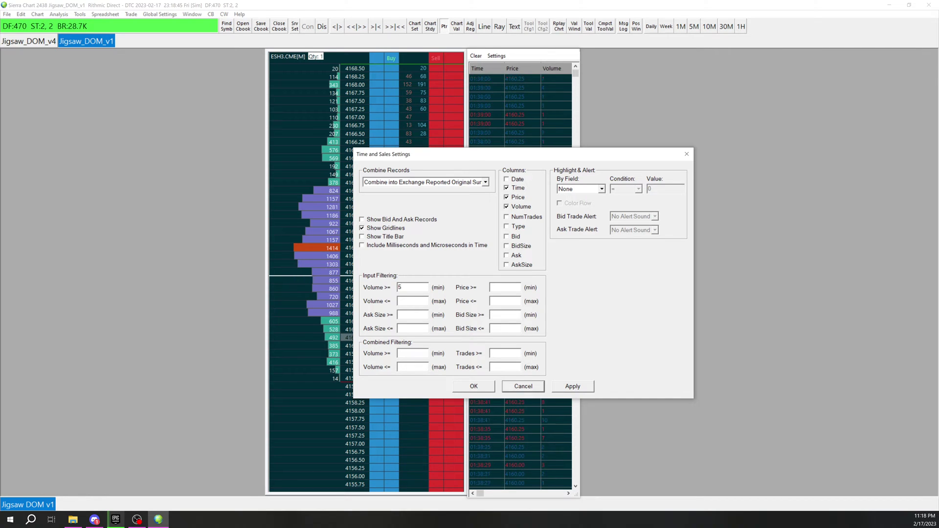
click(562, 387)
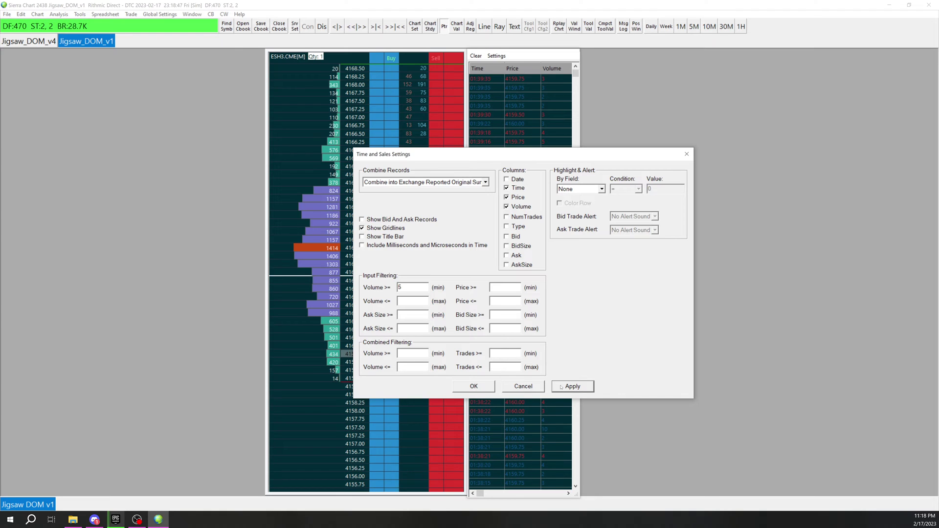
double_click(404, 287)
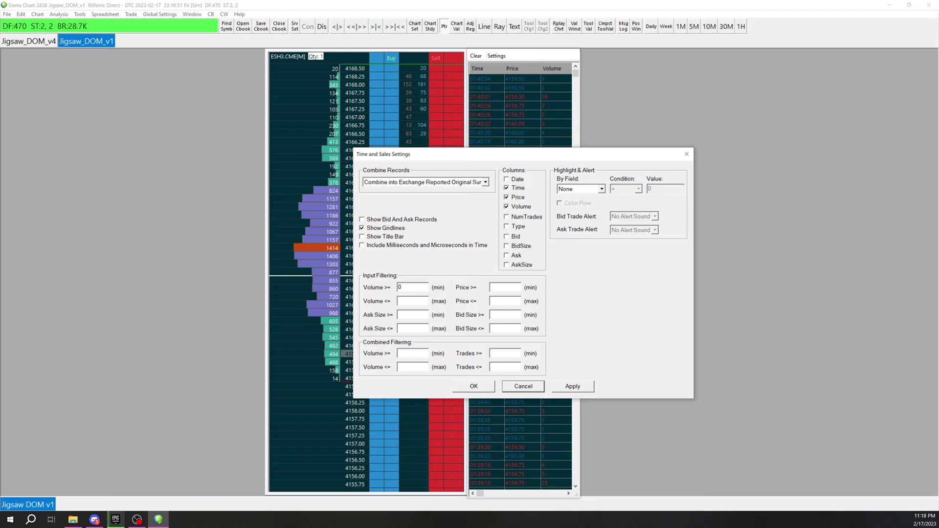
text(0)
click(580, 386)
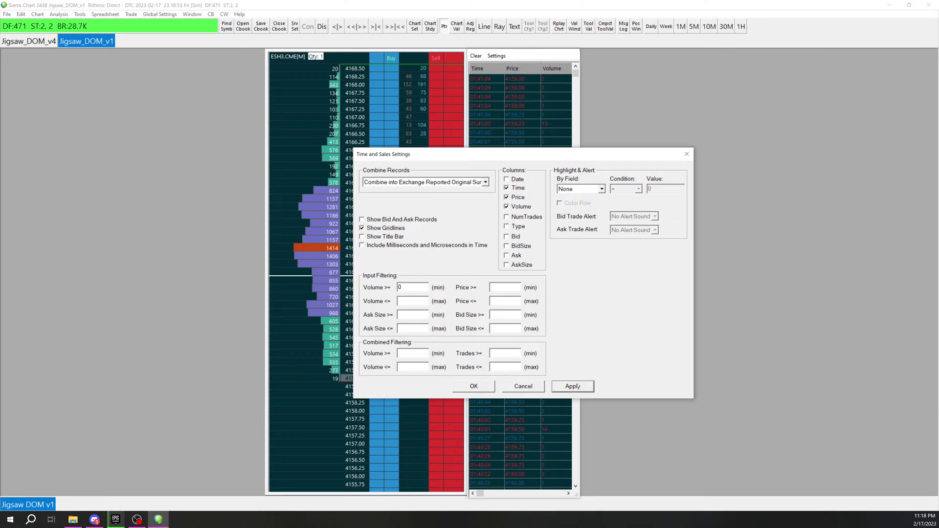
click(425, 287)
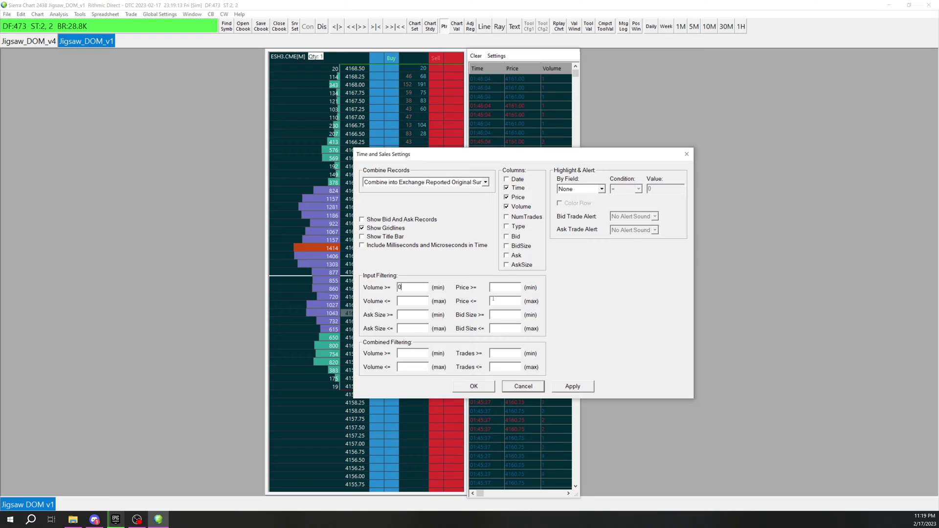
Try highlighting trades by Volume >= with Color Row, keeping no bid alert sound.
click(592, 192)
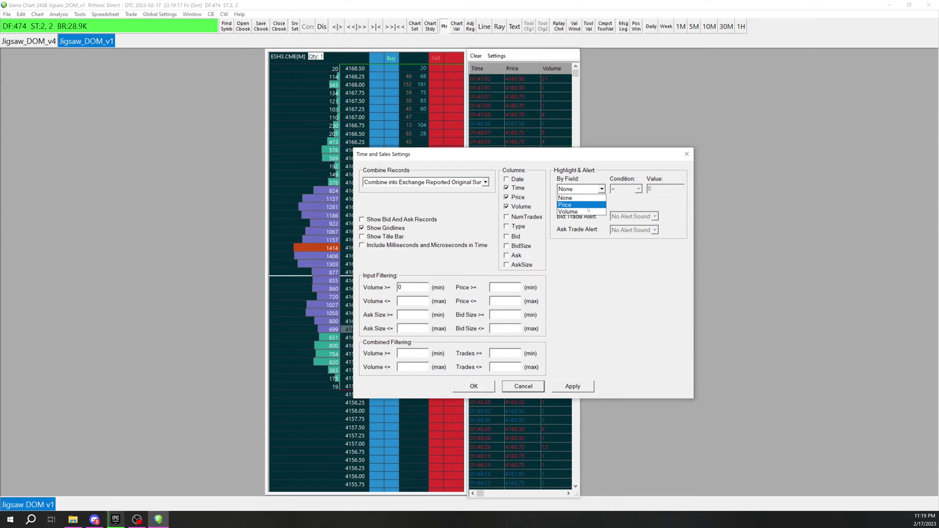
click(589, 211)
click(637, 189)
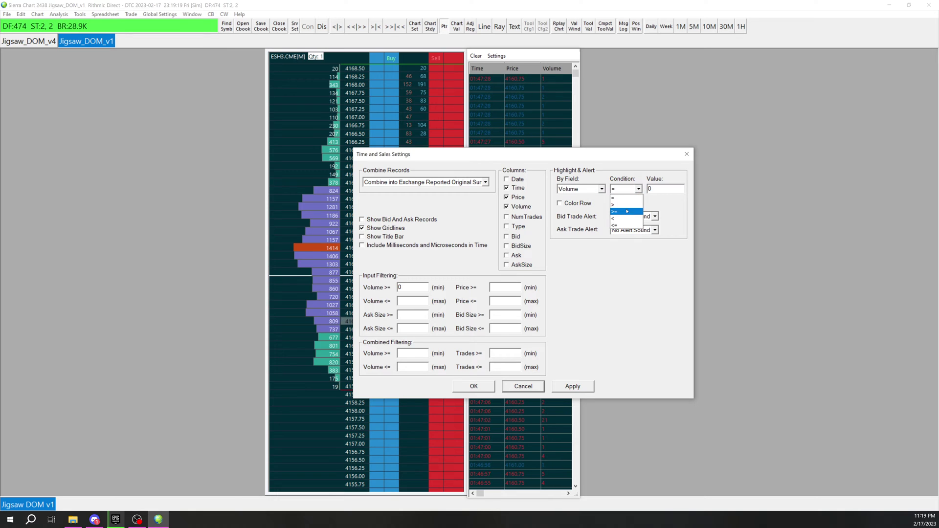
click(626, 205)
click(662, 189)
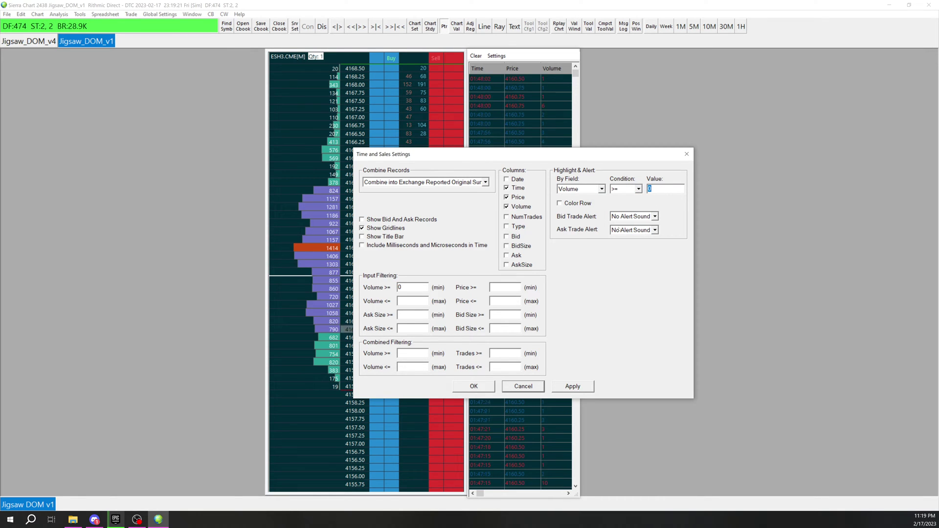
click(560, 205)
click(634, 216)
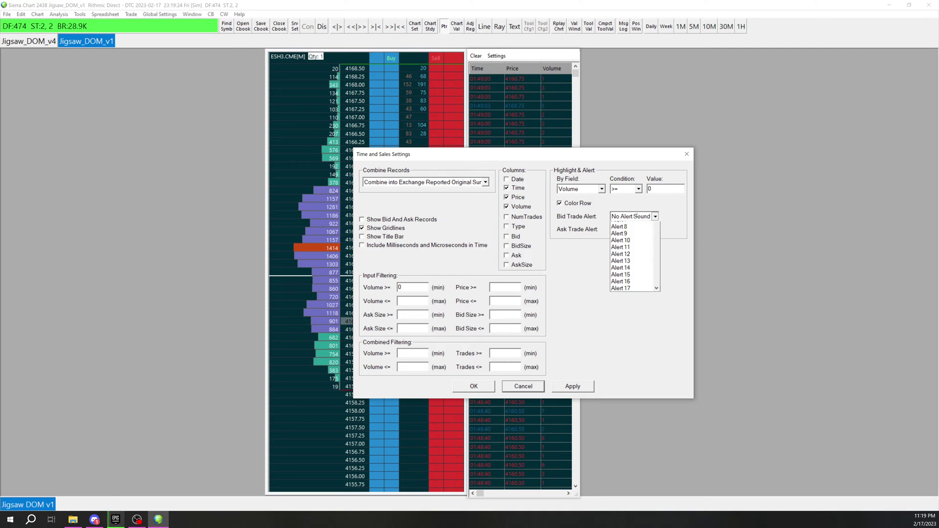
click(631, 225)
Turn Color Row off, reset By Field to None, then apply and close the settings.
click(560, 204)
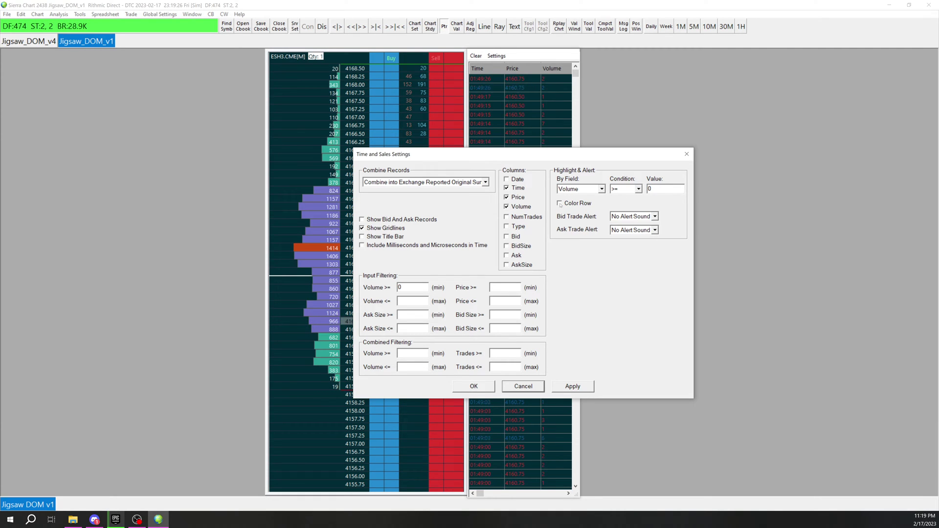
click(580, 189)
click(585, 196)
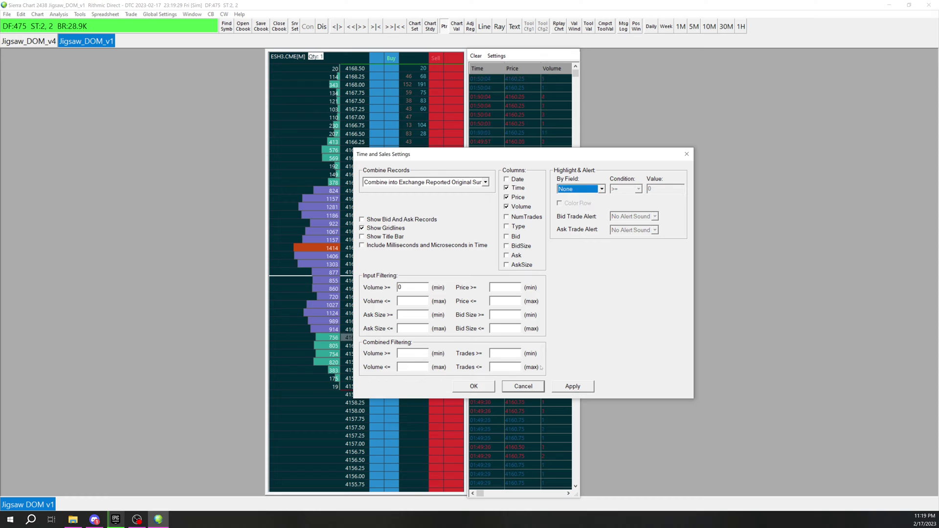
click(573, 387)
click(474, 386)
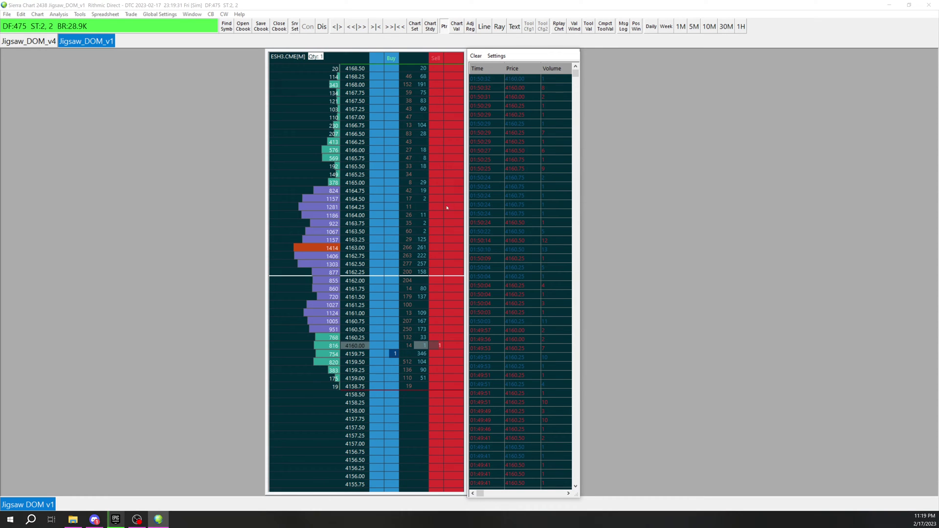